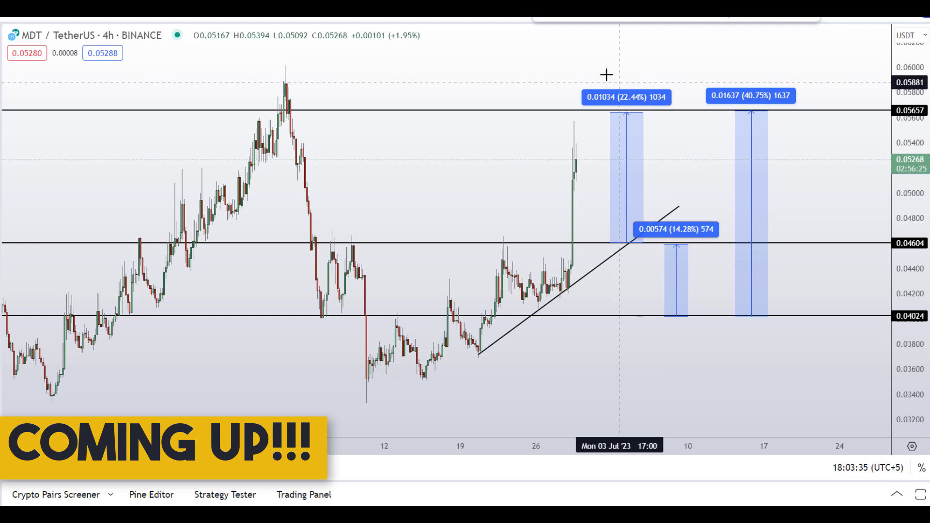
Draw red freehand circles around the measurement boxes, the latest rally and the 0.01637 label
{"action": "mouse_move", "coordinate": [605, 56]}
{"action": "left_mouse_down"}
{"action": "mouse_move", "coordinate": [567, 75]}
{"action": "mouse_move", "coordinate": [654, 305]}
{"action": "mouse_move", "coordinate": [808, 240]}
{"action": "left_mouse_up"}
{"action": "mouse_move", "coordinate": [826, 145]}
{"action": "left_mouse_down"}
{"action": "mouse_move", "coordinate": [772, 46]}
{"action": "mouse_move", "coordinate": [637, 39]}
{"action": "mouse_move", "coordinate": [575, 62]}
{"action": "mouse_move", "coordinate": [570, 75]}
{"action": "left_mouse_up"}
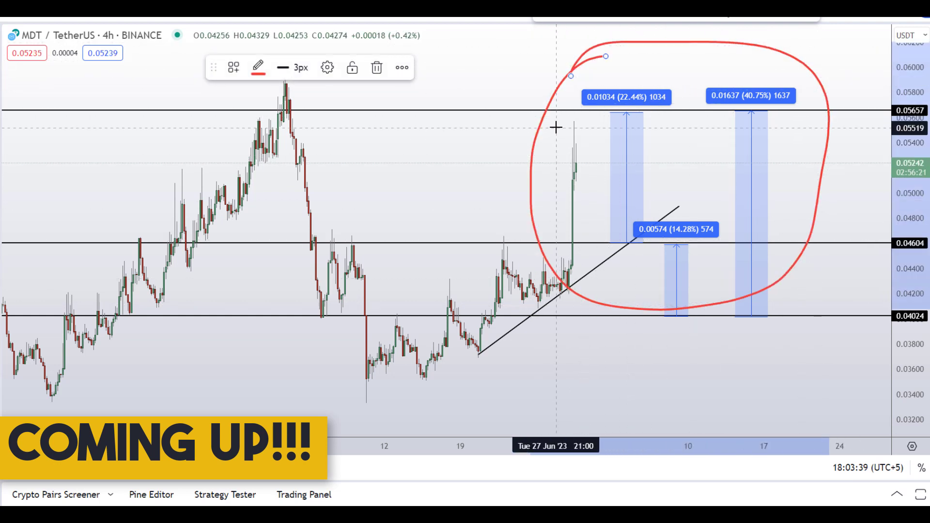
{"action": "mouse_move", "coordinate": [742, 63]}
{"action": "left_mouse_down"}
{"action": "mouse_move", "coordinate": [760, 69]}
{"action": "mouse_move", "coordinate": [742, 125]}
{"action": "mouse_move", "coordinate": [783, 58]}
{"action": "mouse_move", "coordinate": [765, 71]}
{"action": "left_mouse_up"}
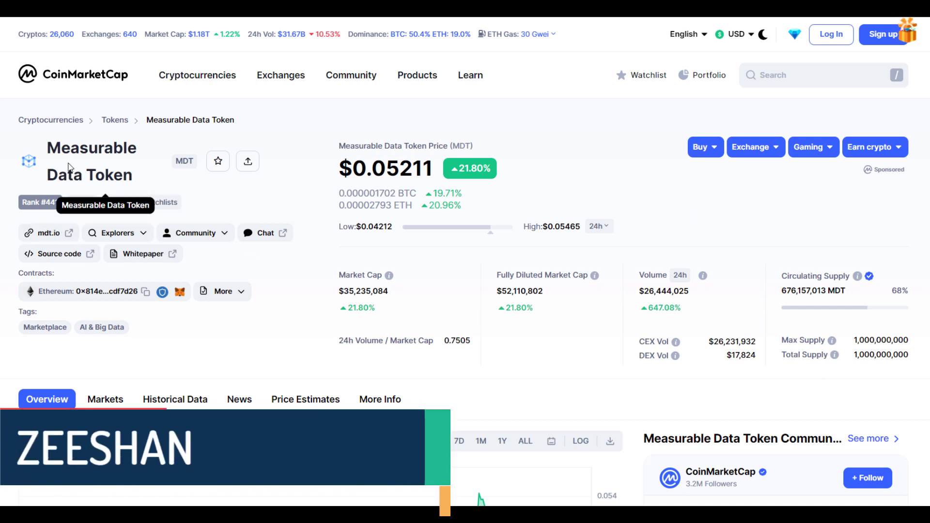
{"action": "left_click_drag", "start_coordinate": [47, 147], "coordinate": [148, 153]}
{"action": "left_click_drag", "start_coordinate": [47, 176], "coordinate": [102, 179]}
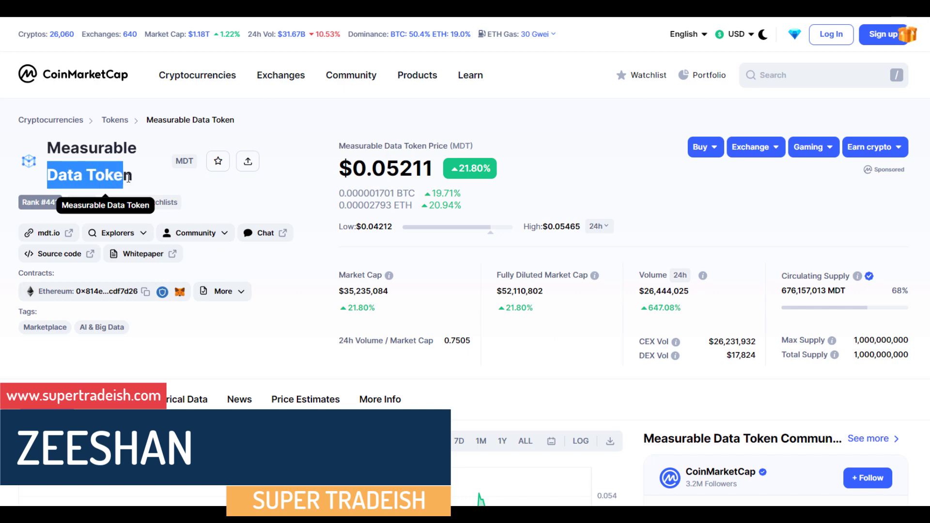
{"action": "left_click", "coordinate": [177, 167]}
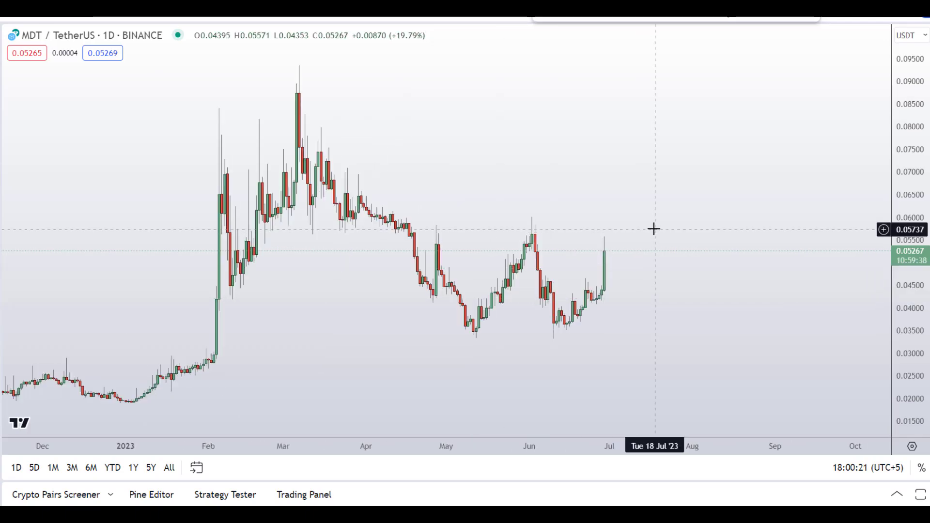
{"action": "scroll", "coordinate": [664, 193], "scroll_direction": "down", "scroll_amount": 2}
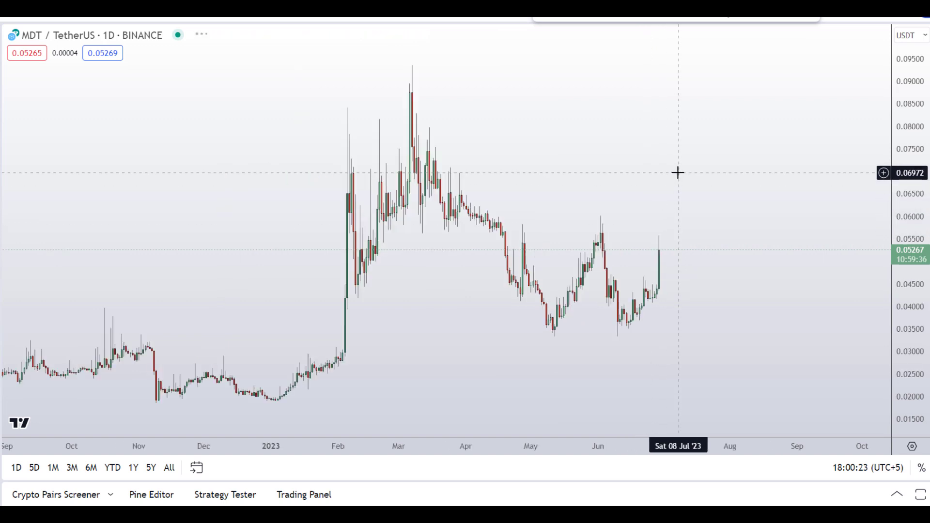
{"action": "scroll", "coordinate": [678, 173], "scroll_direction": "up", "scroll_amount": 1}
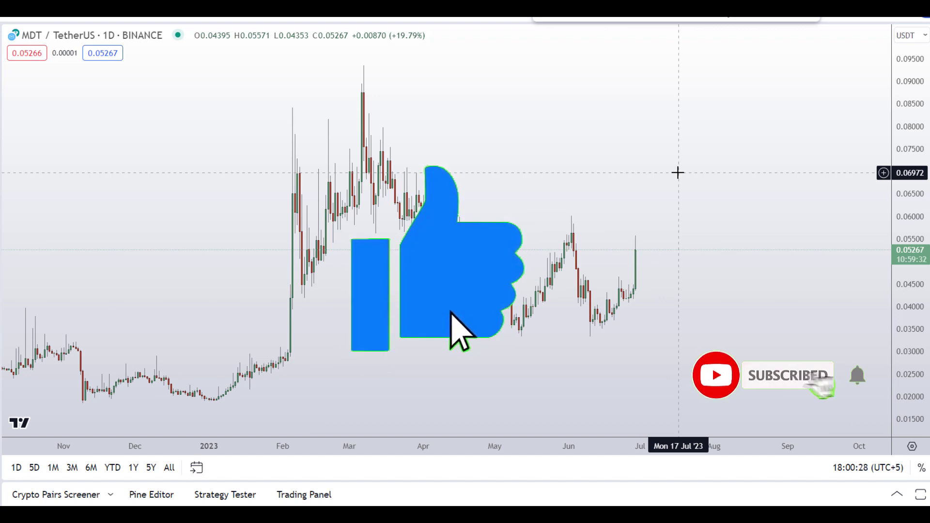
{"action": "scroll", "coordinate": [620, 271], "scroll_direction": "up", "scroll_amount": 1}
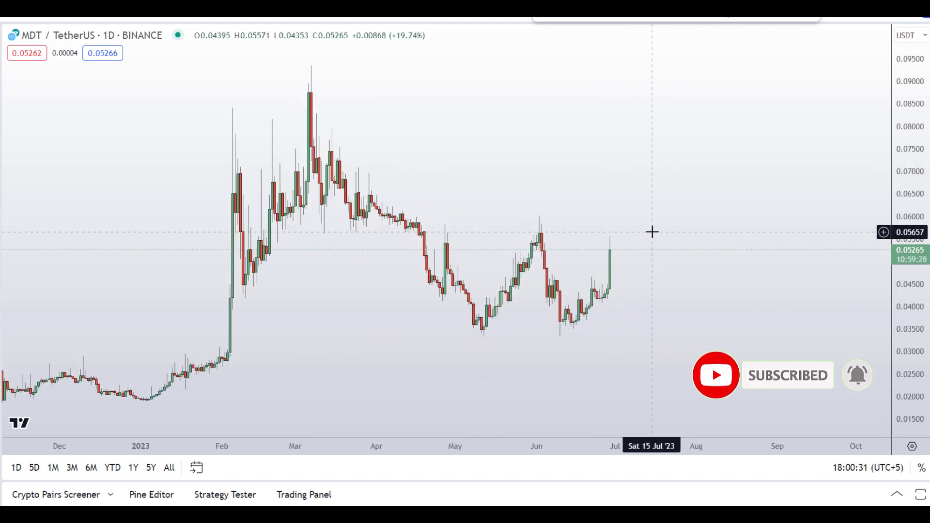
{"action": "scroll", "coordinate": [662, 230], "scroll_direction": "down", "scroll_amount": 1}
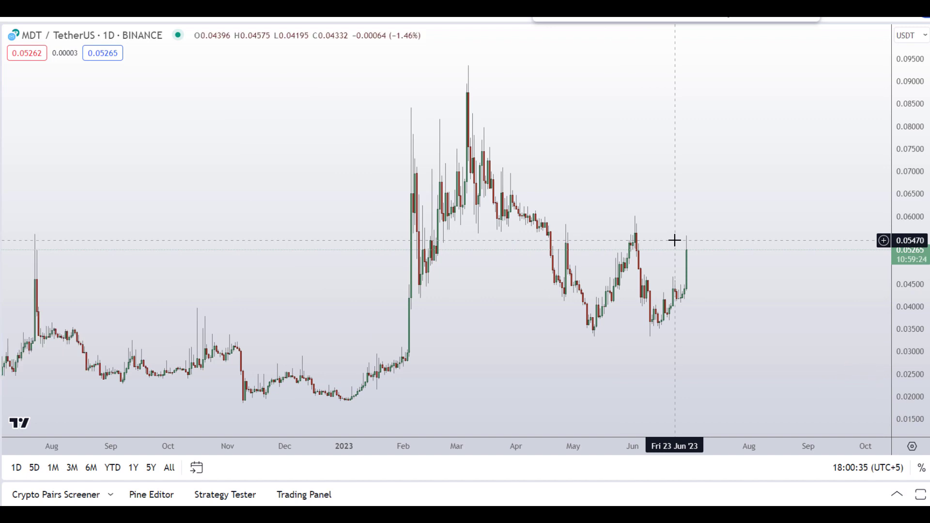
{"action": "scroll", "coordinate": [748, 266], "scroll_direction": "down", "scroll_amount": 2}
{"action": "scroll", "coordinate": [747, 266], "scroll_direction": "up", "scroll_amount": 3}
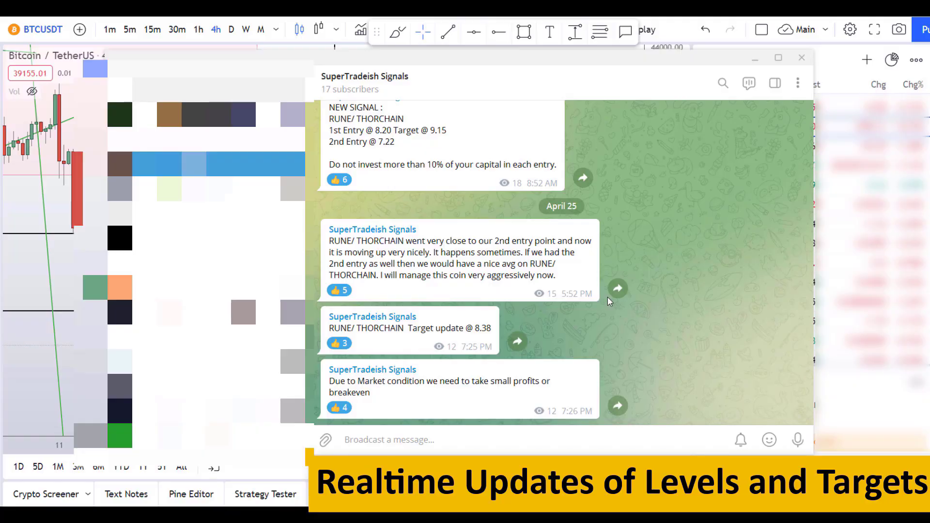
{"action": "scroll", "coordinate": [609, 301], "scroll_direction": "up", "scroll_amount": 10}
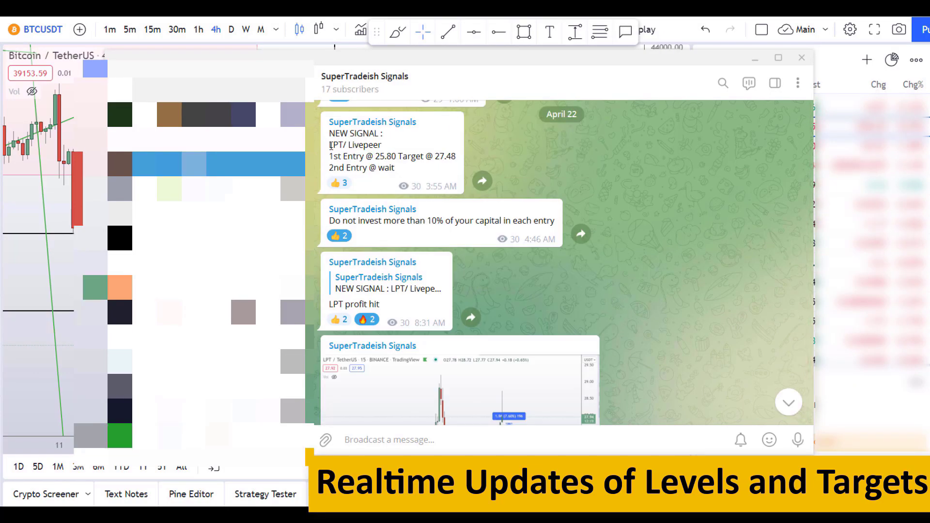
{"action": "scroll", "coordinate": [422, 178], "scroll_direction": "down", "scroll_amount": 2}
{"action": "scroll", "coordinate": [563, 266], "scroll_direction": "down", "scroll_amount": 4}
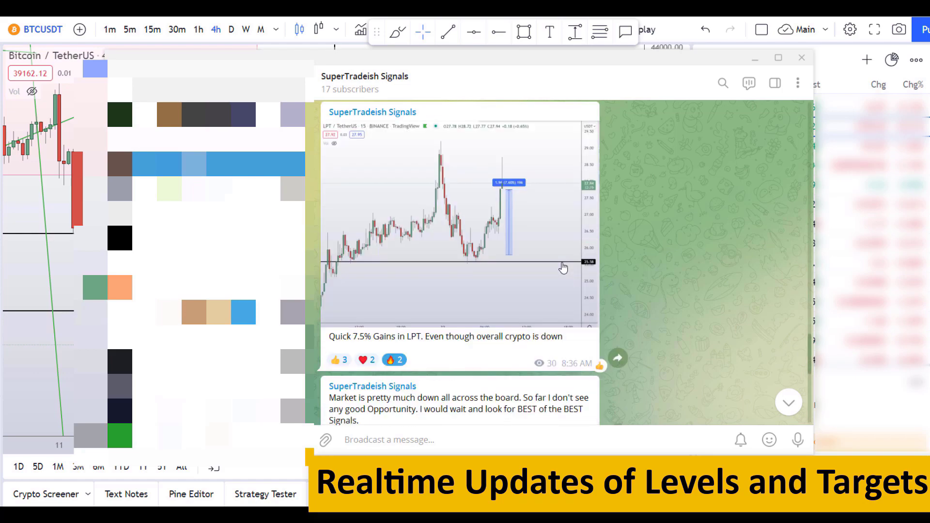
{"action": "scroll", "coordinate": [646, 262], "scroll_direction": "down", "scroll_amount": 8}
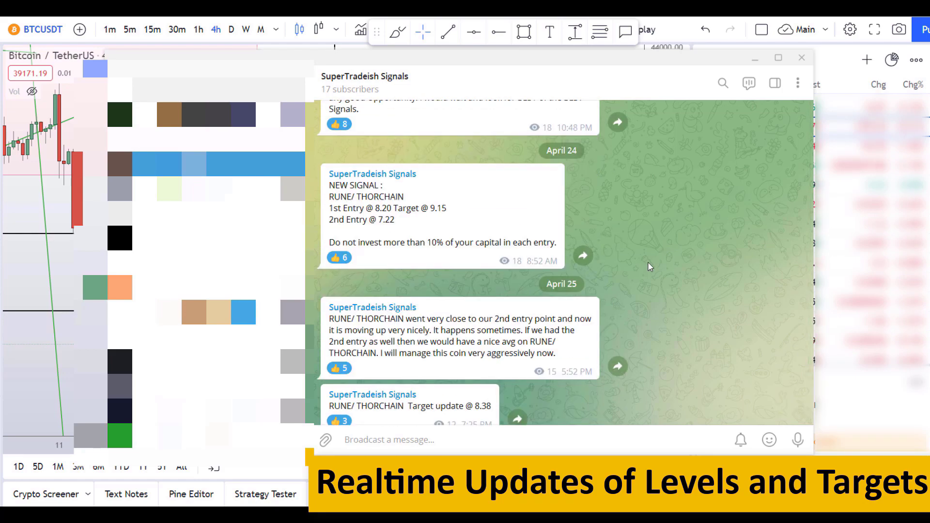
{"action": "scroll", "coordinate": [649, 266], "scroll_direction": "down", "scroll_amount": 2}
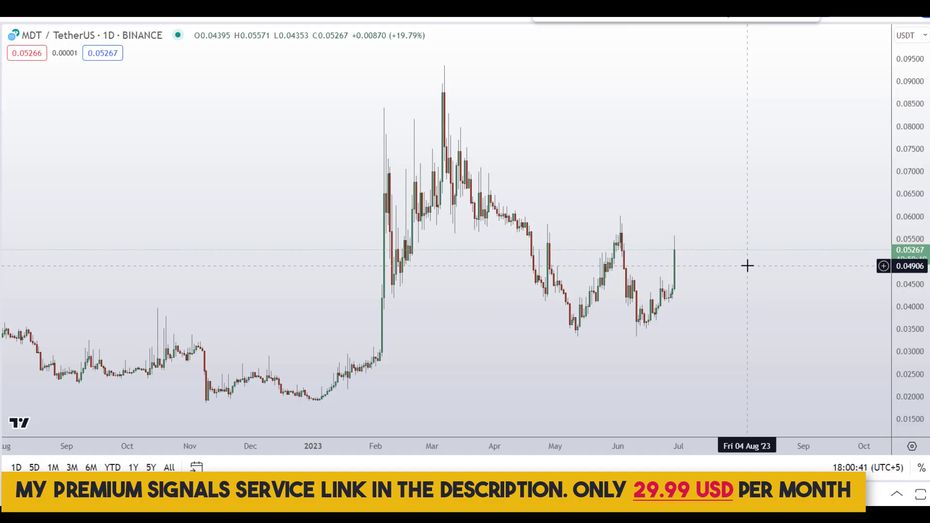
Place a horizontal resistance line at 0.05657 on the MDT chart
{"action": "scroll", "coordinate": [748, 266], "scroll_direction": "down", "scroll_amount": 5}
{"action": "scroll", "coordinate": [747, 266], "scroll_direction": "down", "scroll_amount": 4}
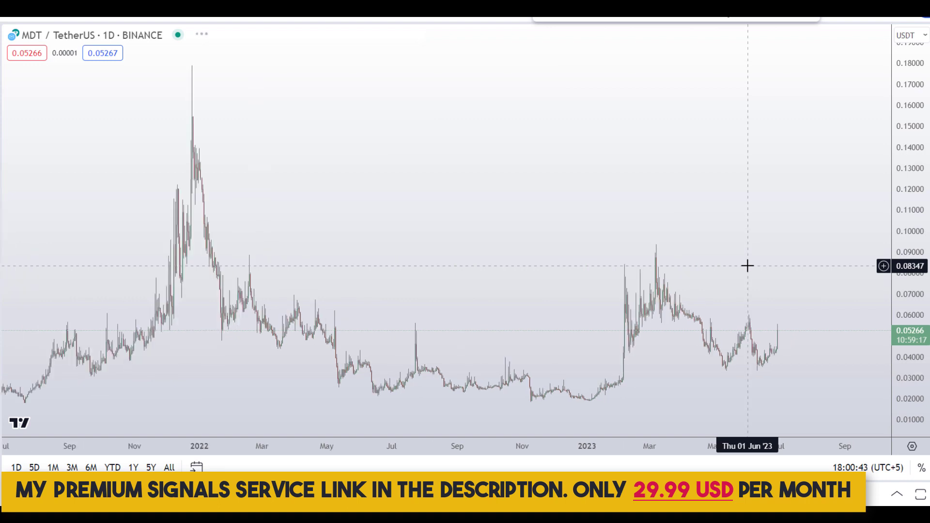
{"action": "scroll", "coordinate": [747, 265], "scroll_direction": "up", "scroll_amount": 8}
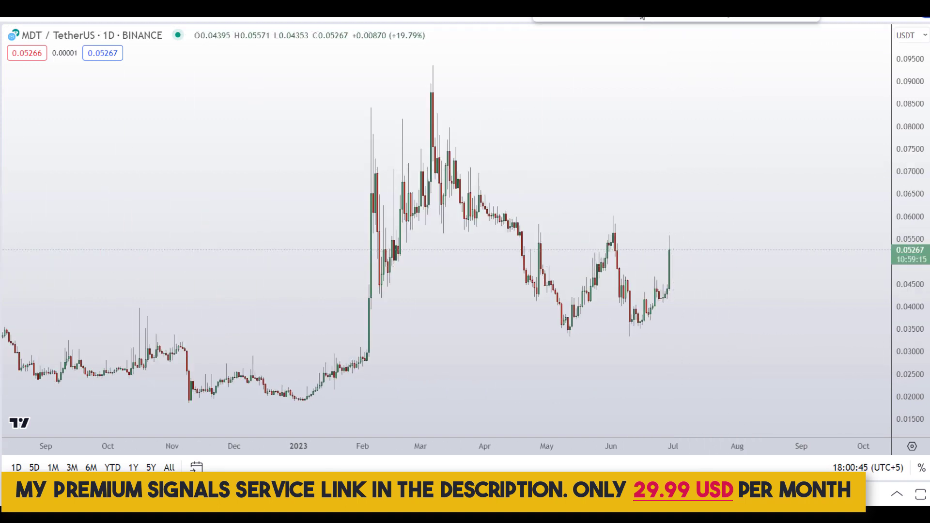
{"action": "left_click", "coordinate": [650, 232]}
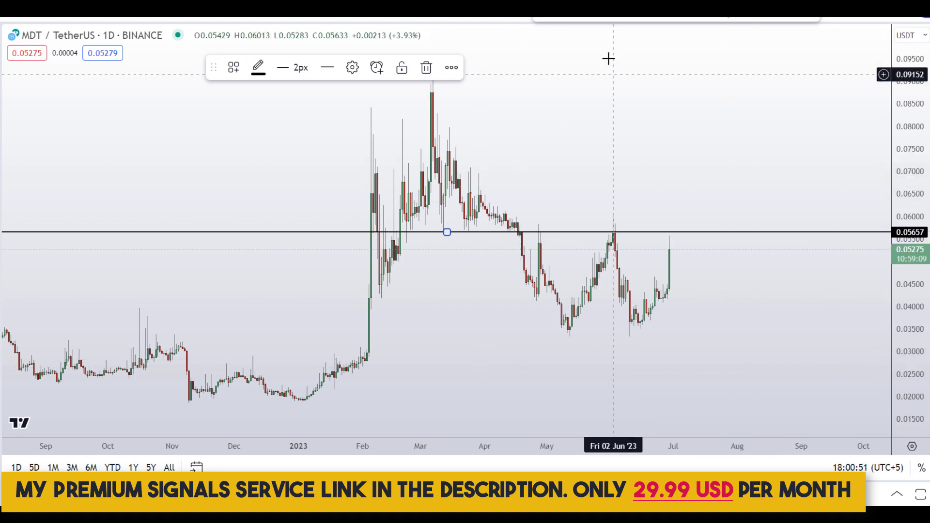
{"action": "left_click", "coordinate": [561, 167]}
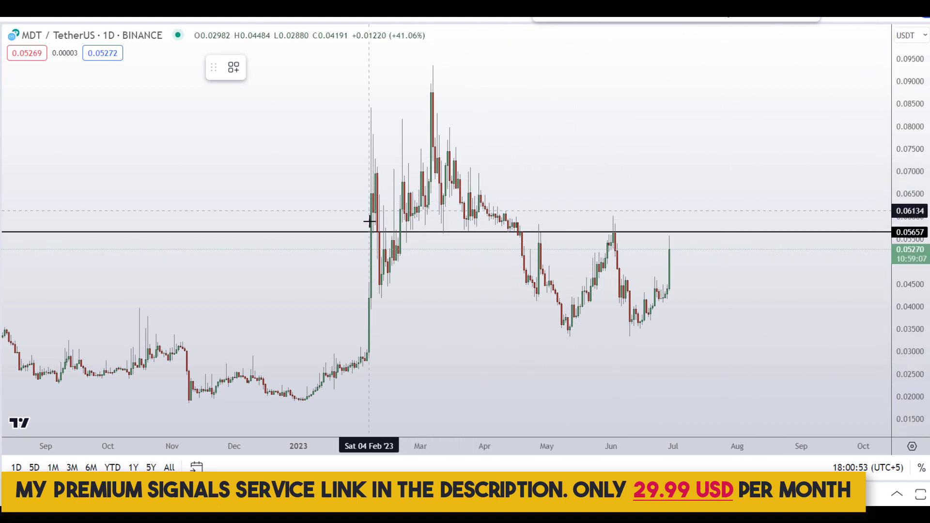
Circle the 0.0566 zone, June and July peaks and latest high in red, then undo the circles
{"action": "mouse_move", "coordinate": [369, 218]}
{"action": "left_mouse_down"}
{"action": "mouse_move", "coordinate": [473, 239]}
{"action": "mouse_move", "coordinate": [529, 219]}
{"action": "mouse_move", "coordinate": [402, 220]}
{"action": "left_mouse_up"}
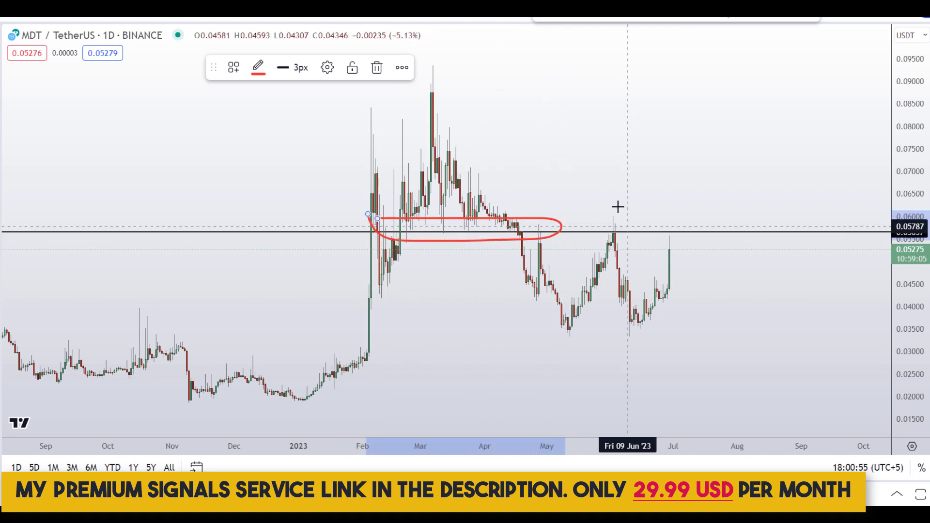
{"action": "mouse_move", "coordinate": [616, 207]}
{"action": "left_mouse_down"}
{"action": "mouse_move", "coordinate": [637, 237]}
{"action": "mouse_move", "coordinate": [622, 205]}
{"action": "left_mouse_up"}
{"action": "mouse_move", "coordinate": [681, 214]}
{"action": "left_mouse_down"}
{"action": "mouse_move", "coordinate": [698, 234]}
{"action": "mouse_move", "coordinate": [686, 218]}
{"action": "left_mouse_up"}
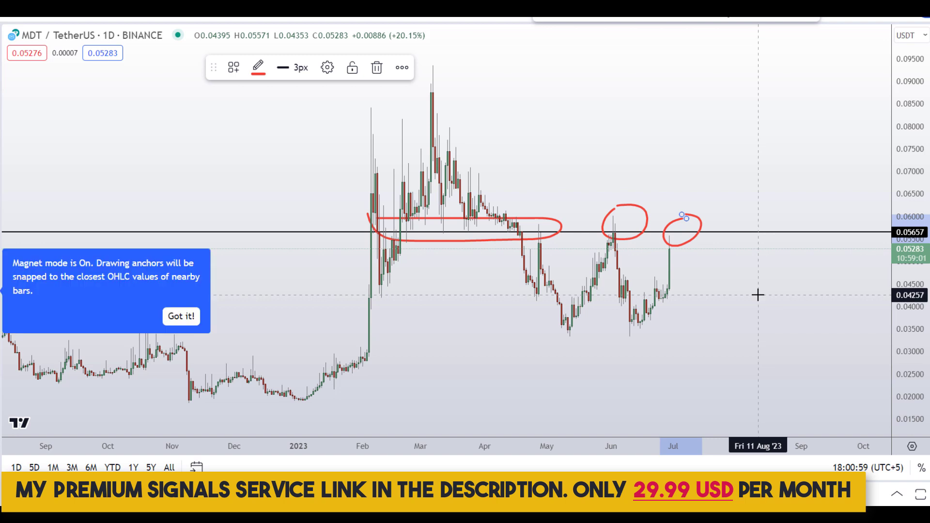
{"action": "key", "text": "ctrl+z"}
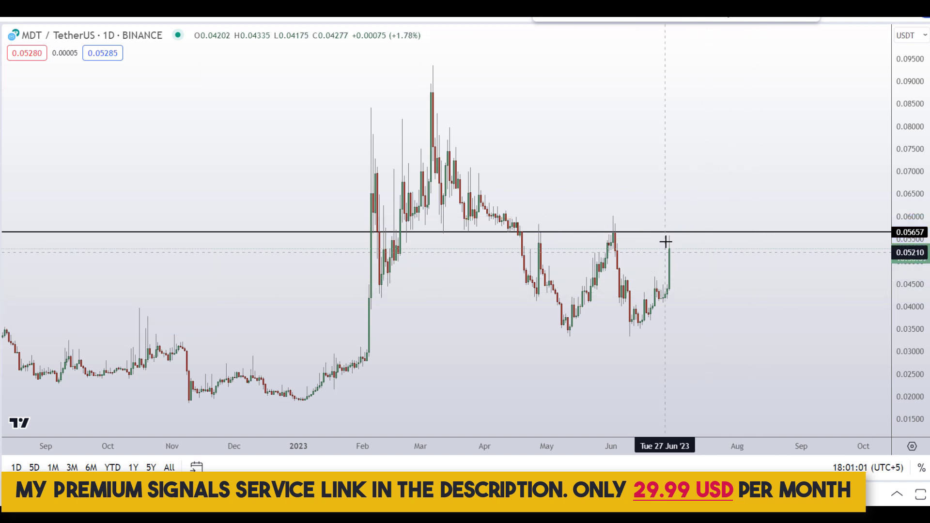
{"action": "scroll", "coordinate": [681, 268], "scroll_direction": "up", "scroll_amount": 3}
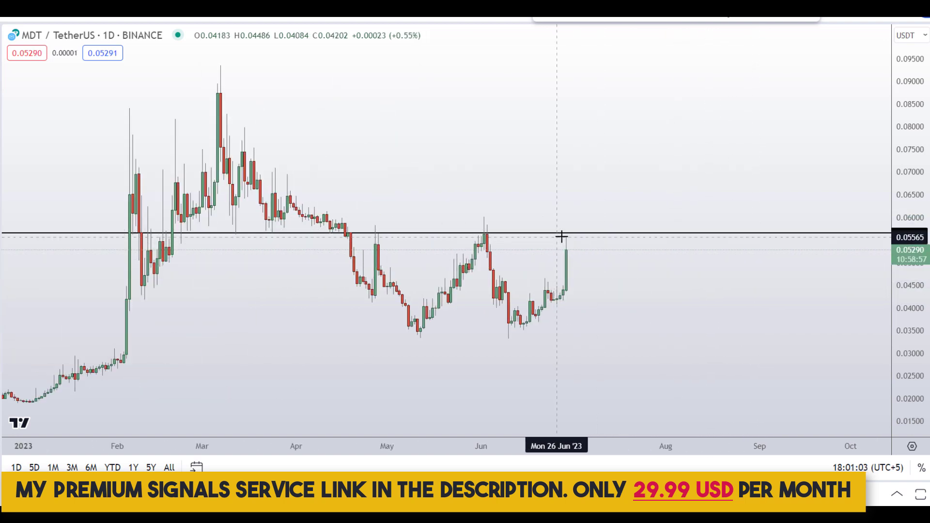
{"action": "mouse_move", "coordinate": [562, 231]}
{"action": "left_mouse_down"}
{"action": "mouse_move", "coordinate": [568, 256]}
{"action": "mouse_move", "coordinate": [563, 249]}
{"action": "mouse_move", "coordinate": [606, 270]}
{"action": "left_mouse_up"}
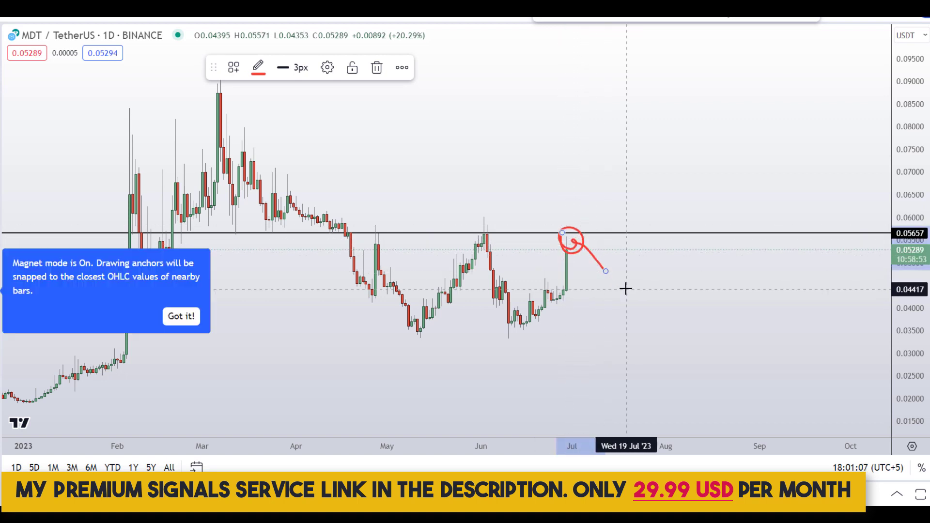
{"action": "key", "text": "ctrl+z"}
Switch the chart to the 4h timeframe
{"action": "scroll", "coordinate": [622, 287], "scroll_direction": "down", "scroll_amount": 3}
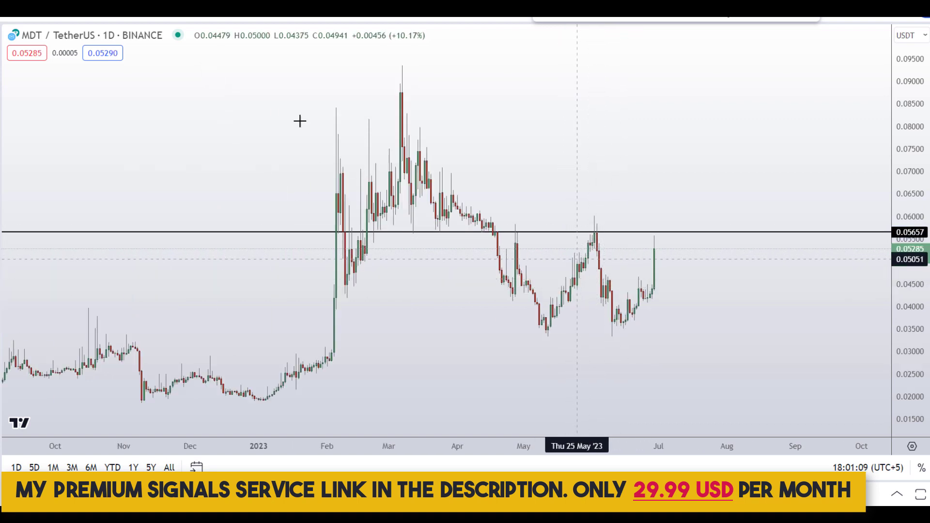
{"action": "type", "text": "4h"}
{"action": "key", "text": "Return"}
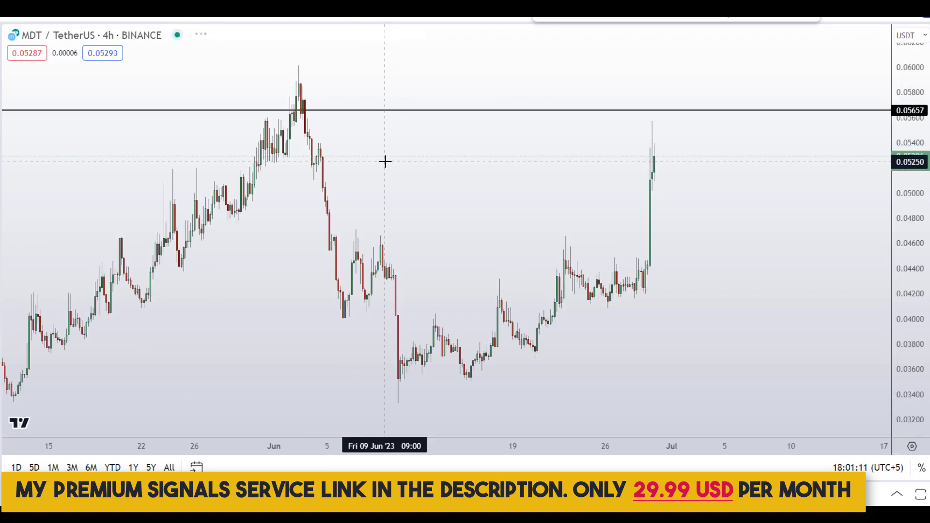
Sketch a red X over the latest high, then undo the stroke
{"action": "scroll", "coordinate": [383, 160], "scroll_direction": "down", "scroll_amount": 2}
{"action": "scroll", "coordinate": [381, 158], "scroll_direction": "up", "scroll_amount": 3}
{"action": "scroll", "coordinate": [381, 157], "scroll_direction": "down", "scroll_amount": 2}
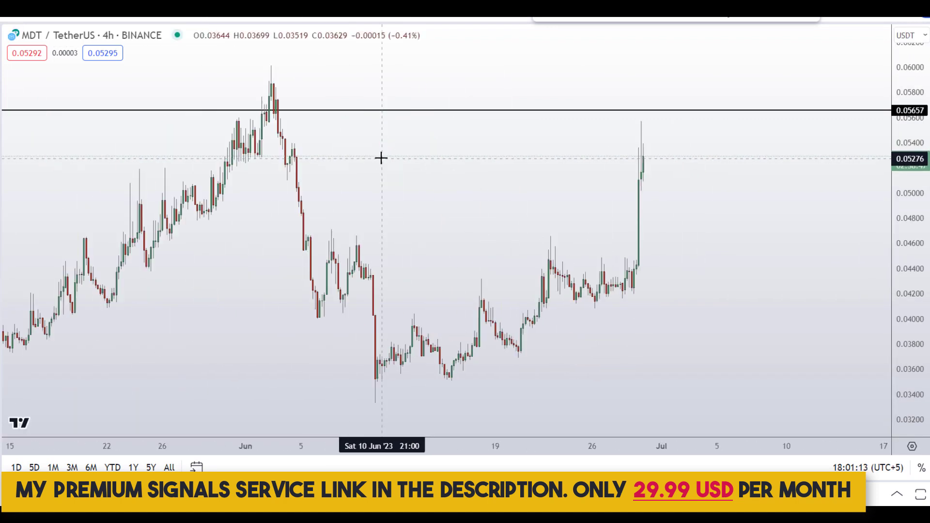
{"action": "left_click_drag", "start_coordinate": [599, 149], "coordinate": [659, 101]}
{"action": "left_click_drag", "start_coordinate": [603, 108], "coordinate": [647, 157]}
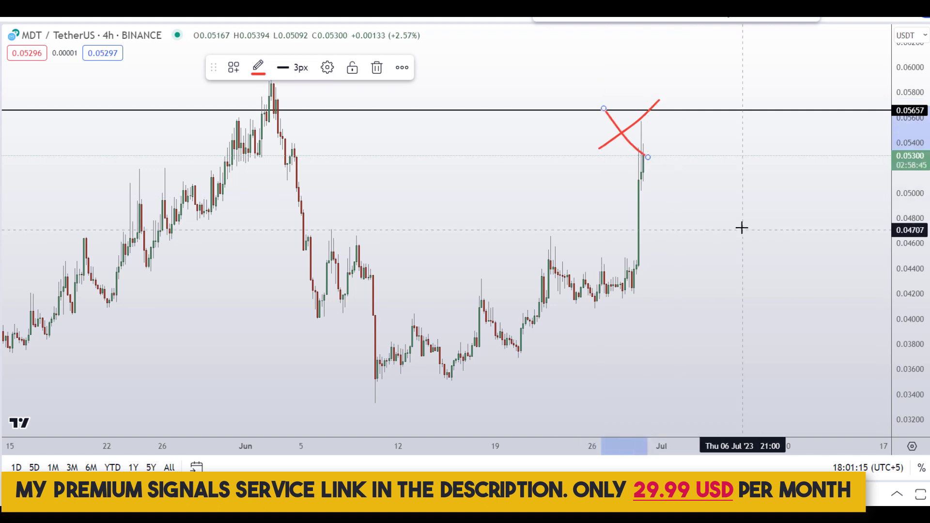
{"action": "key", "text": "ctrl+z"}
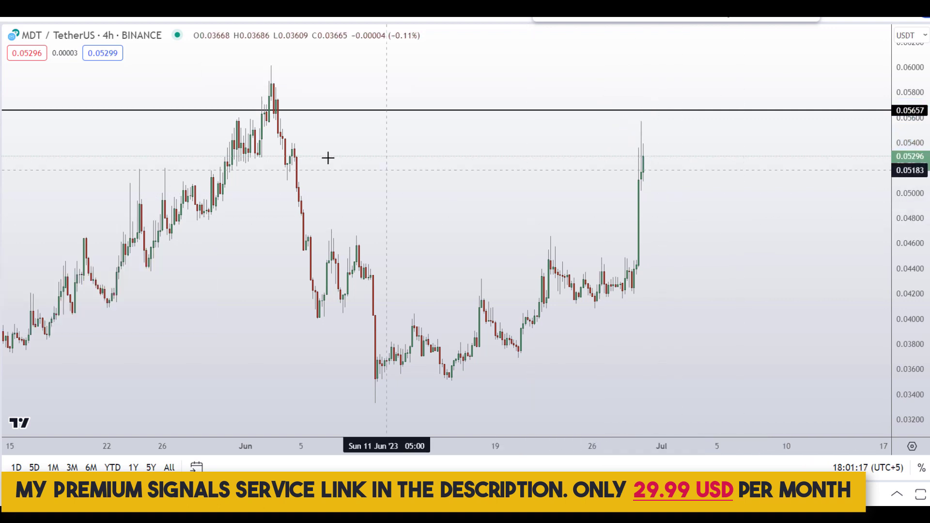
Remove a stray red curve and add a horizontal support line at 0.04604
{"action": "scroll", "coordinate": [324, 156], "scroll_direction": "down", "scroll_amount": 3}
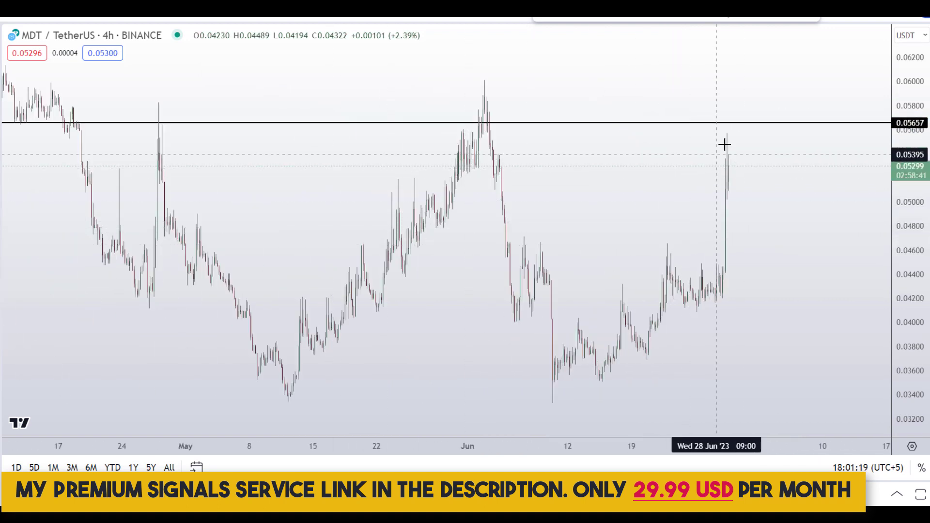
{"action": "left_click_drag", "start_coordinate": [727, 149], "coordinate": [774, 294]}
{"action": "key", "text": "ctrl+z"}
{"action": "scroll", "coordinate": [664, 313], "scroll_direction": "up", "scroll_amount": 4}
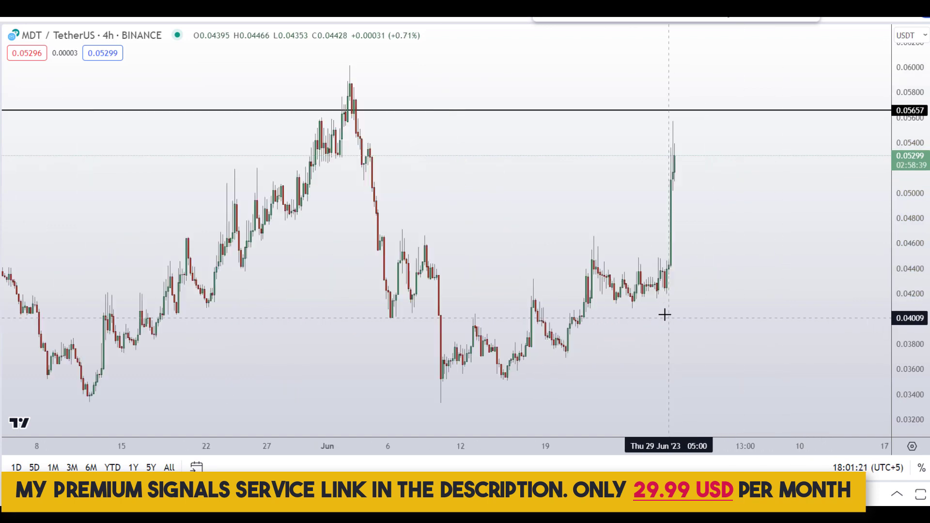
{"action": "left_click", "coordinate": [635, 242]}
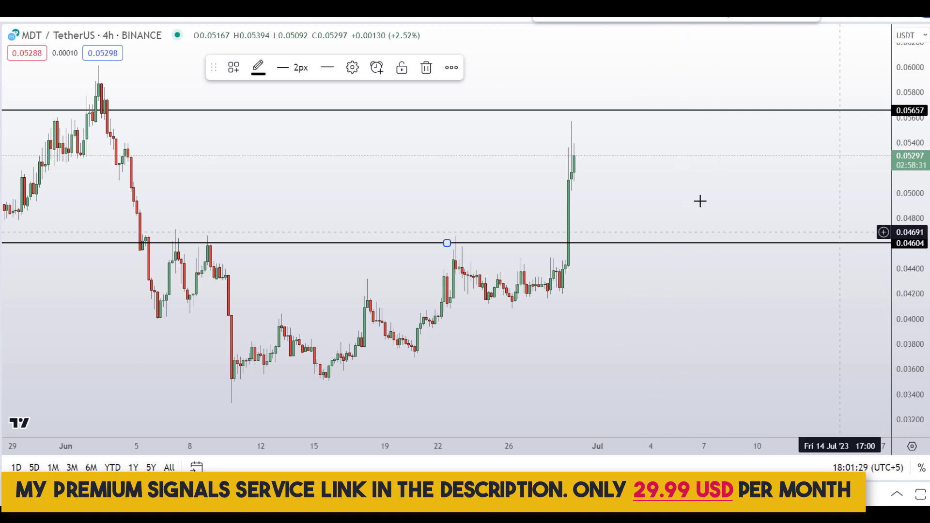
{"action": "scroll", "coordinate": [654, 184], "scroll_direction": "down", "scroll_amount": 3}
{"action": "left_click", "coordinate": [555, 31]}
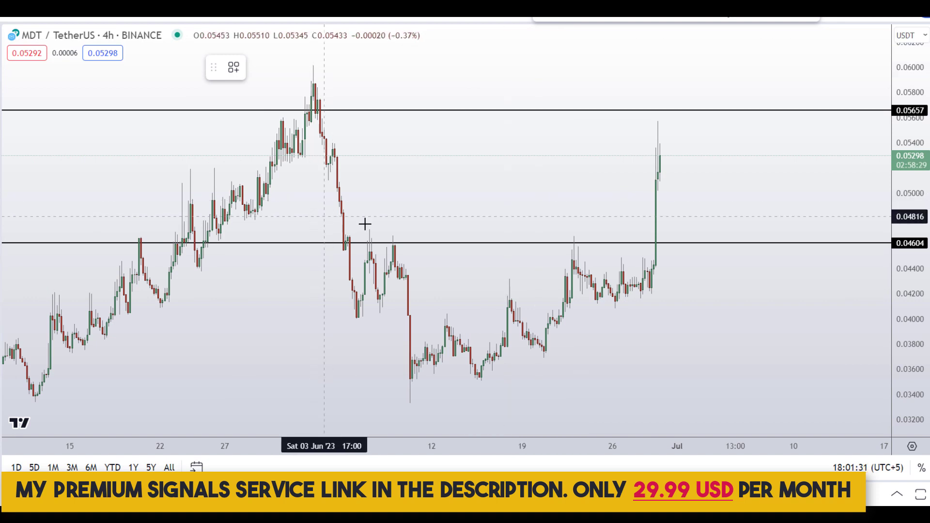
{"action": "mouse_move", "coordinate": [365, 228]}
{"action": "left_mouse_down"}
{"action": "mouse_move", "coordinate": [328, 257]}
{"action": "mouse_move", "coordinate": [421, 250]}
{"action": "mouse_move", "coordinate": [348, 228]}
{"action": "left_mouse_up"}
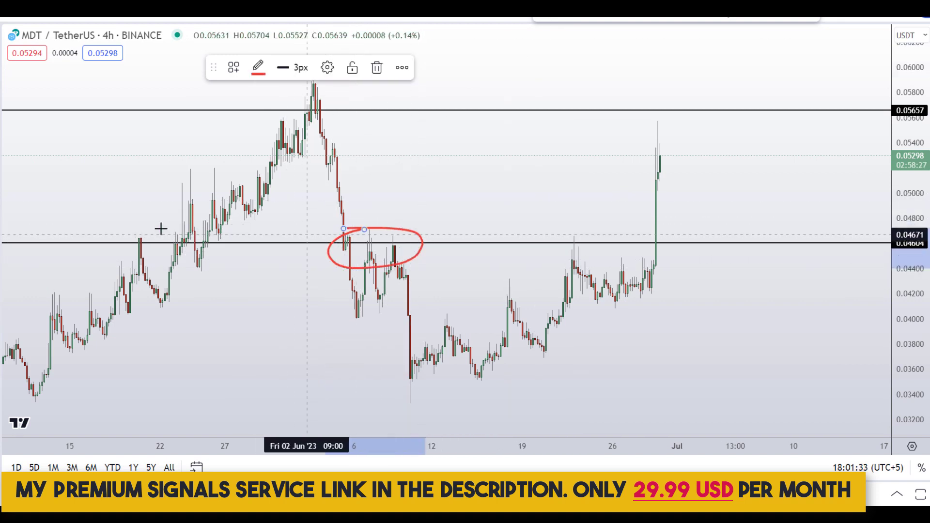
{"action": "mouse_move", "coordinate": [160, 228]}
{"action": "left_mouse_down"}
{"action": "mouse_move", "coordinate": [104, 240]}
{"action": "mouse_move", "coordinate": [253, 242]}
{"action": "mouse_move", "coordinate": [107, 221]}
{"action": "left_mouse_up"}
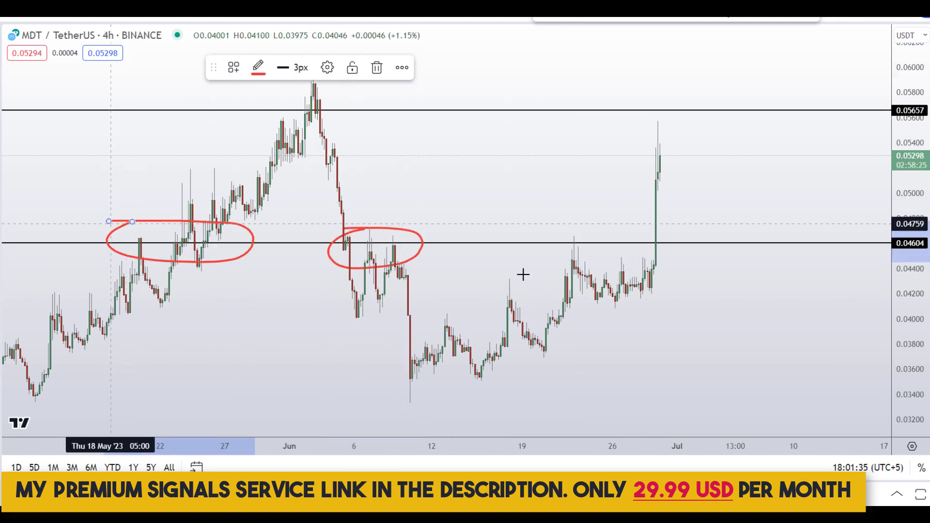
{"action": "mouse_move", "coordinate": [588, 221]}
{"action": "left_mouse_down"}
{"action": "mouse_move", "coordinate": [606, 247]}
{"action": "mouse_move", "coordinate": [575, 214]}
{"action": "left_mouse_up"}
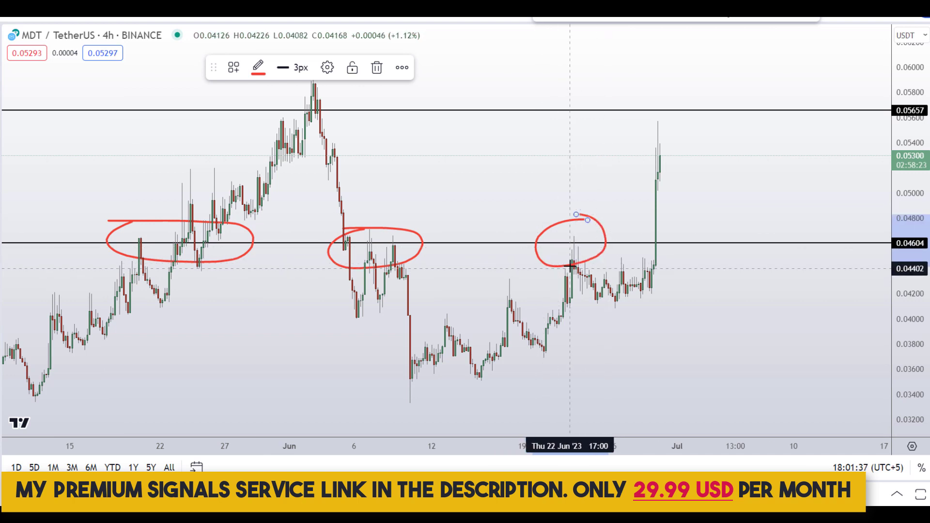
{"action": "key", "text": "ctrl+z"}
{"action": "key", "text": "ctrl+z"}
{"action": "key", "text": "ctrl+z"}
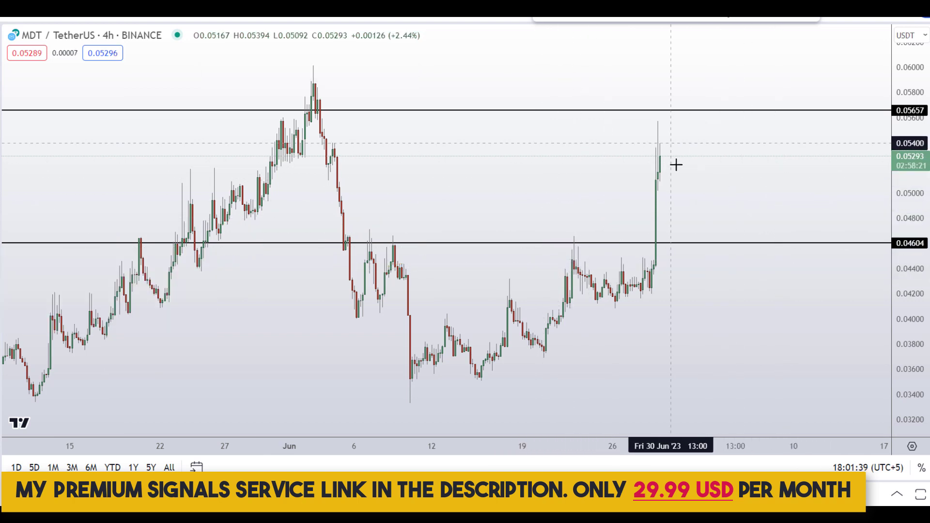
{"action": "left_click_drag", "start_coordinate": [670, 144], "coordinate": [703, 243]}
{"action": "left_click_drag", "start_coordinate": [739, 218], "coordinate": [780, 153]}
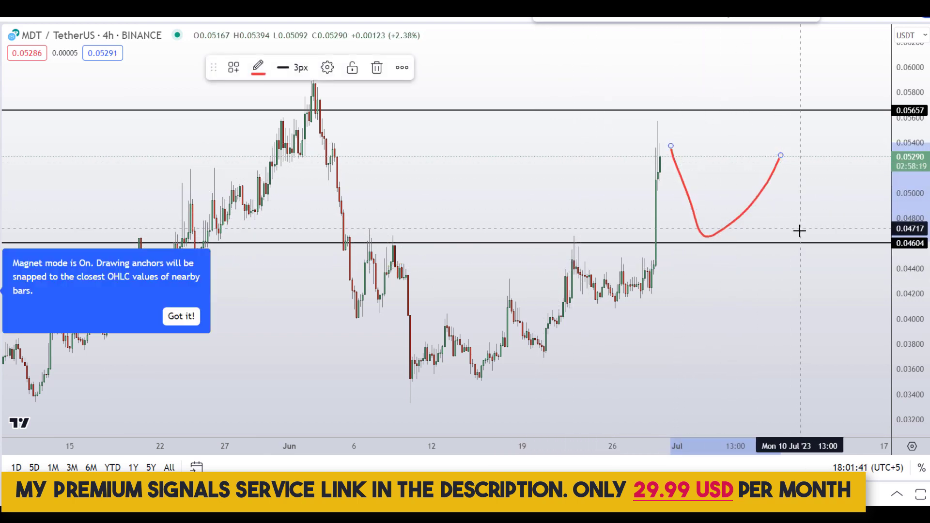
{"action": "key", "text": "ctrl+z"}
{"action": "mouse_move", "coordinate": [705, 226]}
{"action": "left_mouse_down"}
{"action": "mouse_move", "coordinate": [682, 268]}
{"action": "mouse_move", "coordinate": [741, 244]}
{"action": "left_mouse_up"}
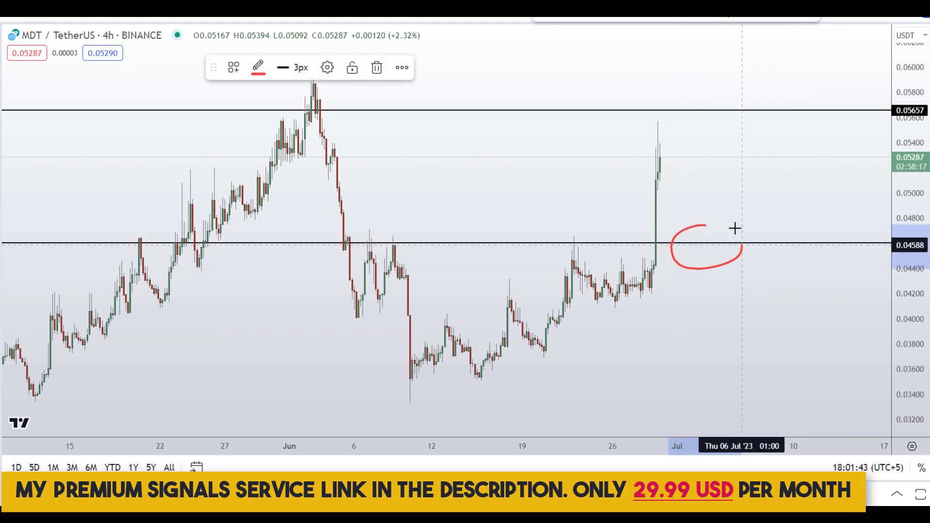
{"action": "left_click", "coordinate": [545, 347]}
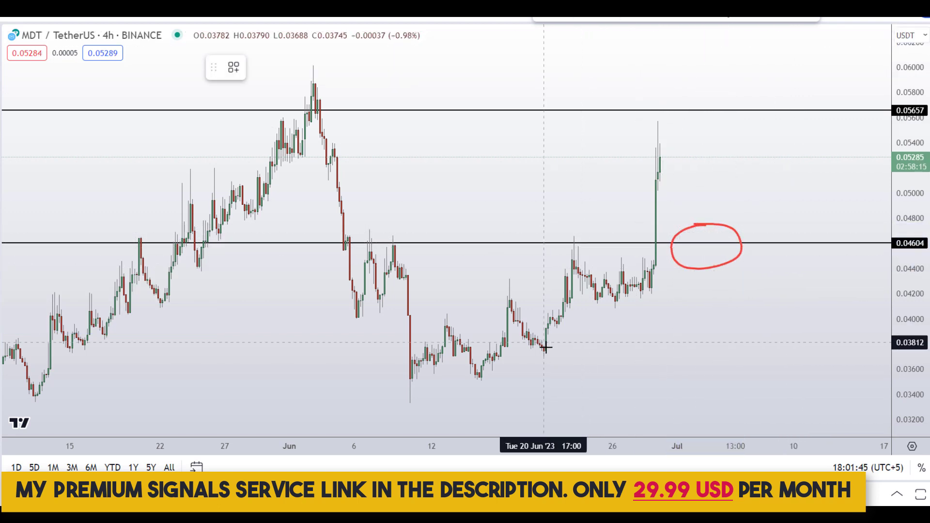
{"action": "left_click", "coordinate": [757, 213]}
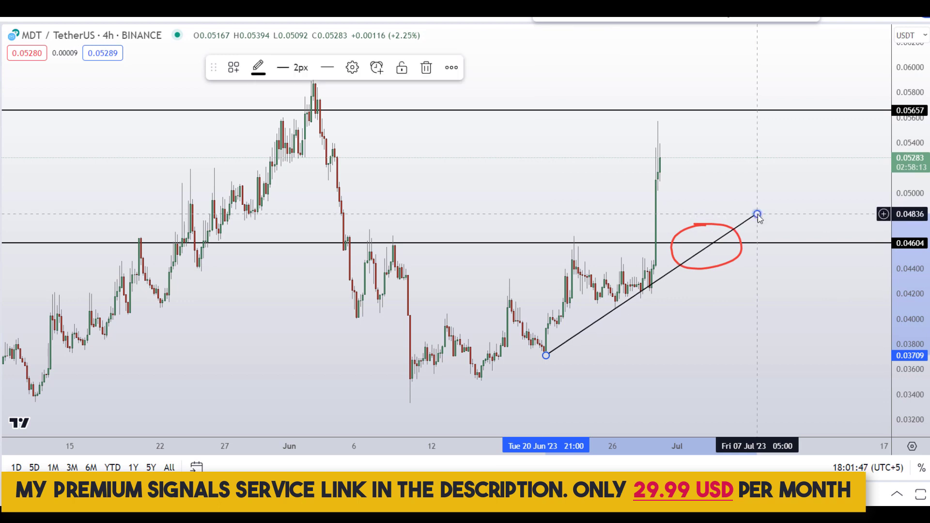
{"action": "left_click", "coordinate": [592, 321]}
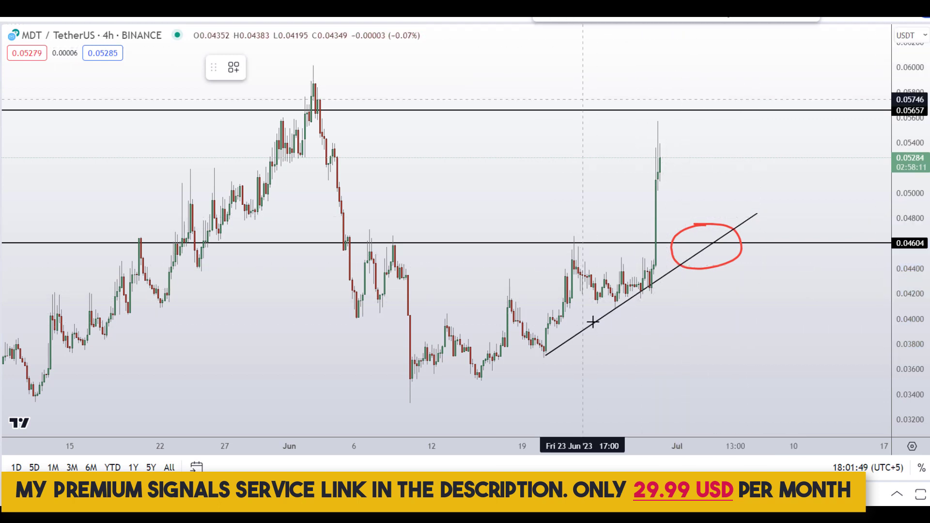
{"action": "mouse_move", "coordinate": [534, 328]}
{"action": "left_mouse_down"}
{"action": "mouse_move", "coordinate": [556, 365]}
{"action": "mouse_move", "coordinate": [562, 322]}
{"action": "left_mouse_up"}
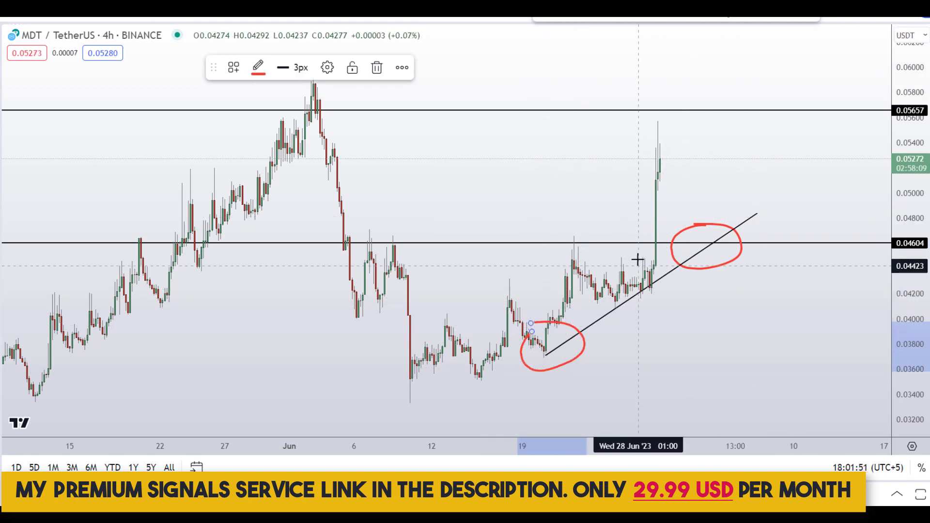
{"action": "mouse_move", "coordinate": [637, 262]}
{"action": "left_mouse_down"}
{"action": "mouse_move", "coordinate": [621, 310]}
{"action": "mouse_move", "coordinate": [647, 257]}
{"action": "left_mouse_up"}
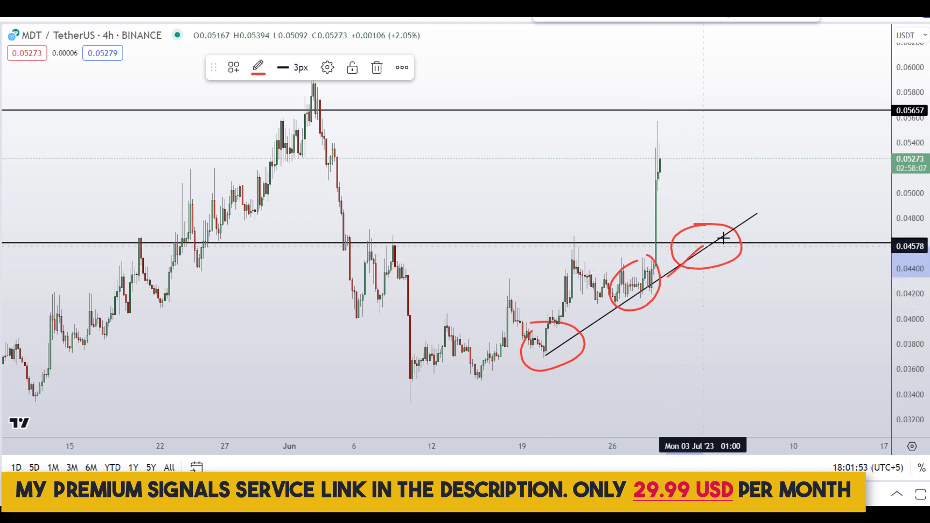
{"action": "left_click_drag", "start_coordinate": [723, 238], "coordinate": [728, 236]}
{"action": "mouse_move", "coordinate": [663, 156]}
{"action": "left_mouse_down"}
{"action": "mouse_move", "coordinate": [696, 252]}
{"action": "mouse_move", "coordinate": [686, 256]}
{"action": "mouse_move", "coordinate": [712, 233]}
{"action": "left_mouse_up"}
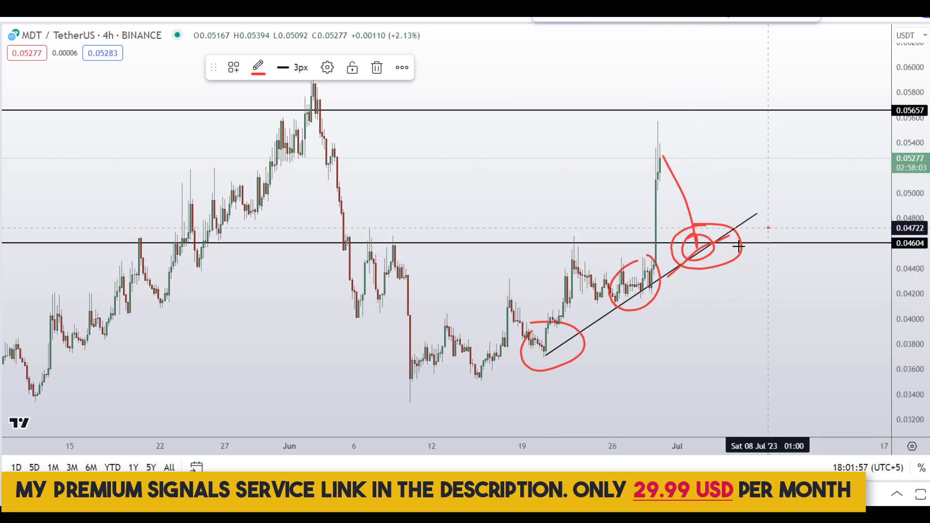
{"action": "mouse_move", "coordinate": [768, 229]}
{"action": "left_mouse_down"}
{"action": "mouse_move", "coordinate": [801, 241]}
{"action": "mouse_move", "coordinate": [763, 229]}
{"action": "left_mouse_up"}
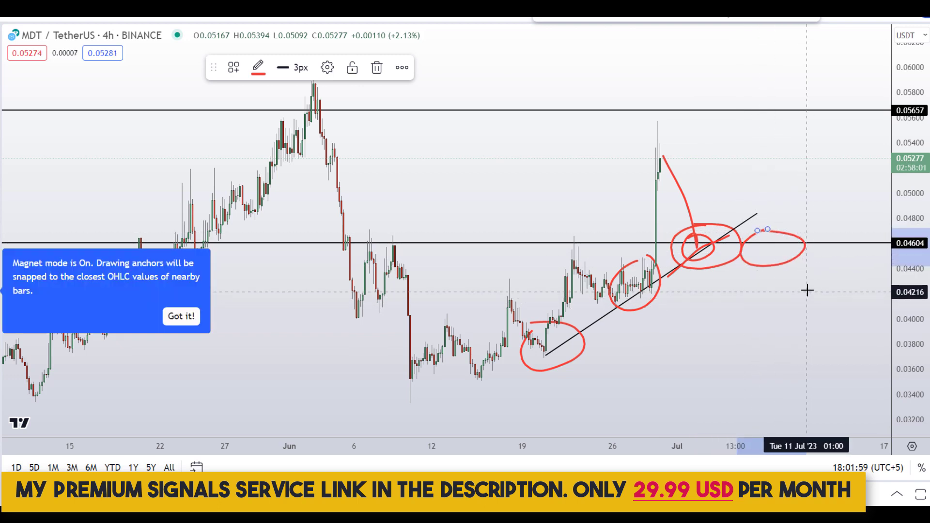
{"action": "key", "text": "Delete"}
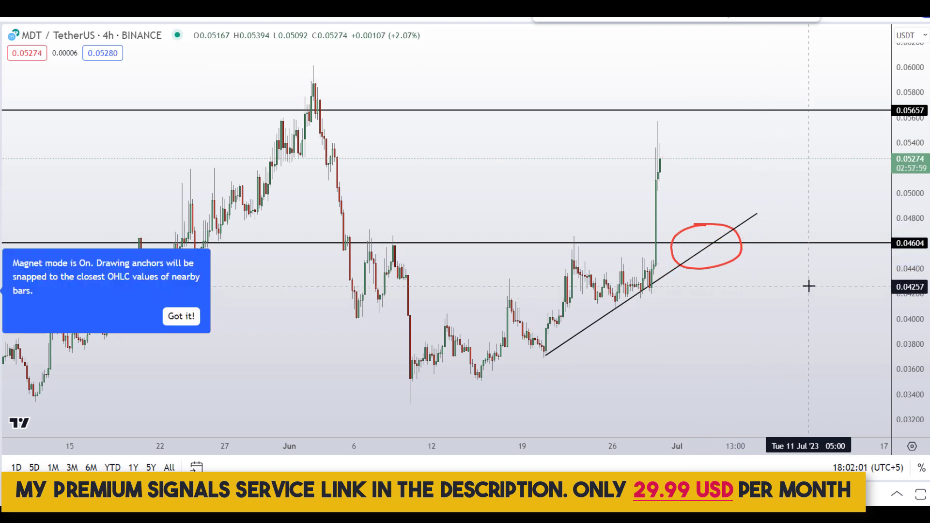
{"action": "key", "text": "Delete"}
{"action": "key", "text": "Delete"}
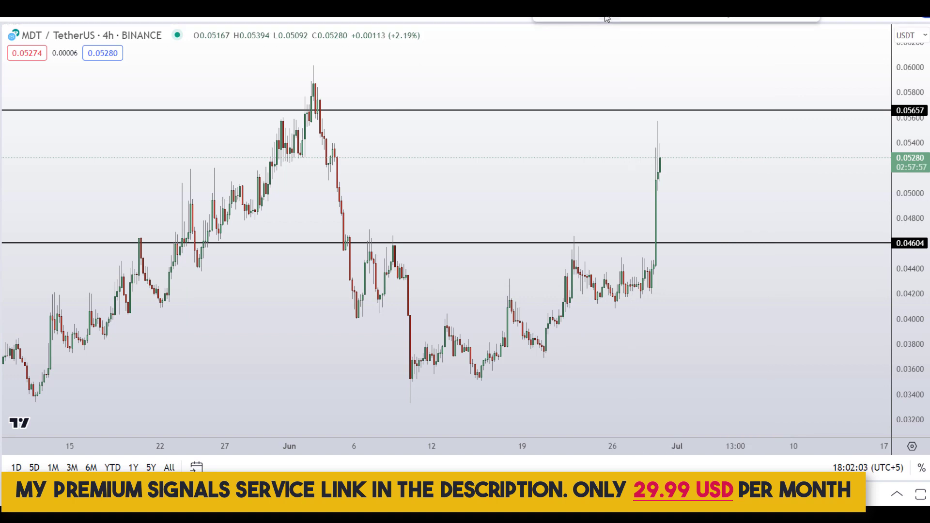
Draw a rising trendline from the 20 Jun low into July and a horizontal line at 0.04024
{"action": "left_click", "coordinate": [543, 355]}
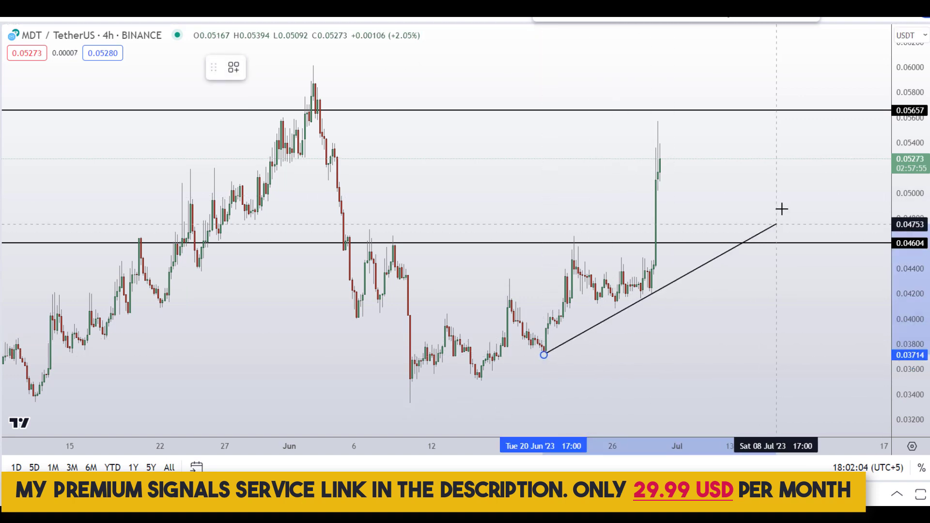
{"action": "left_click", "coordinate": [783, 207]}
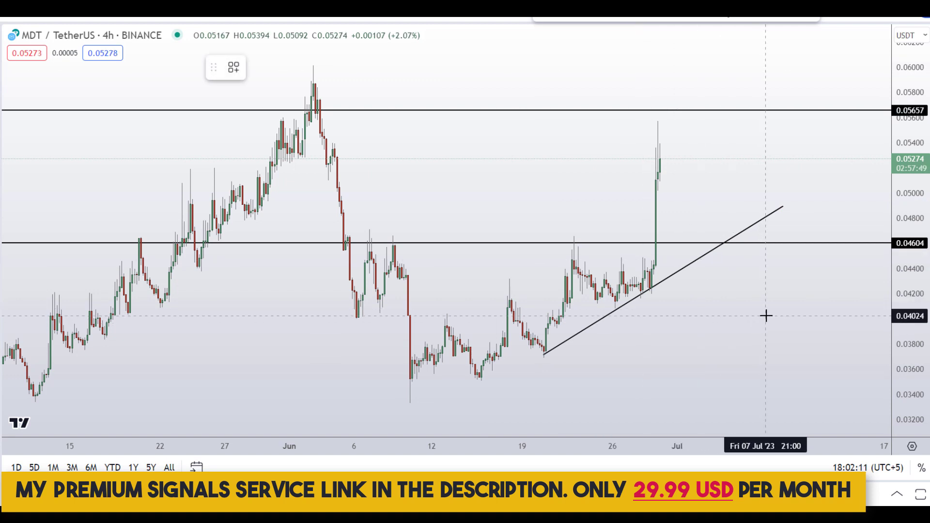
{"action": "left_click", "coordinate": [766, 316]}
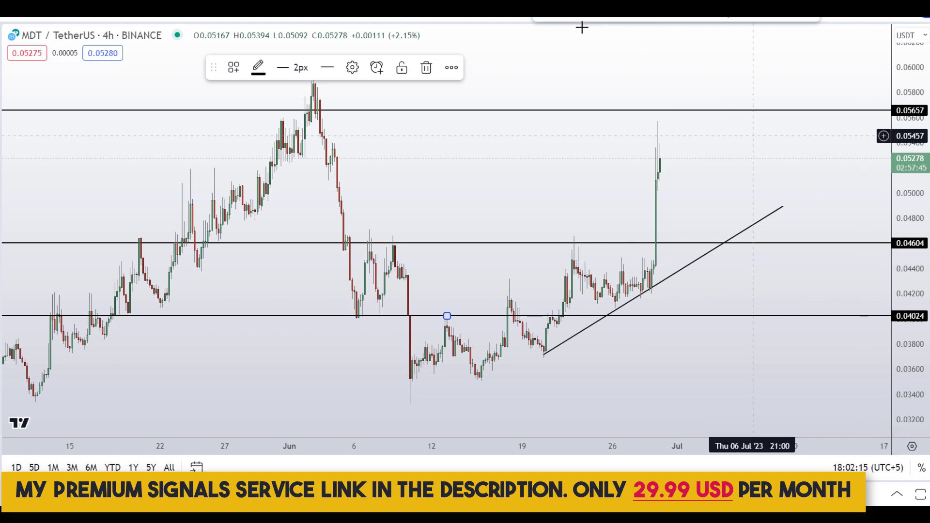
{"action": "left_click", "coordinate": [557, 339]}
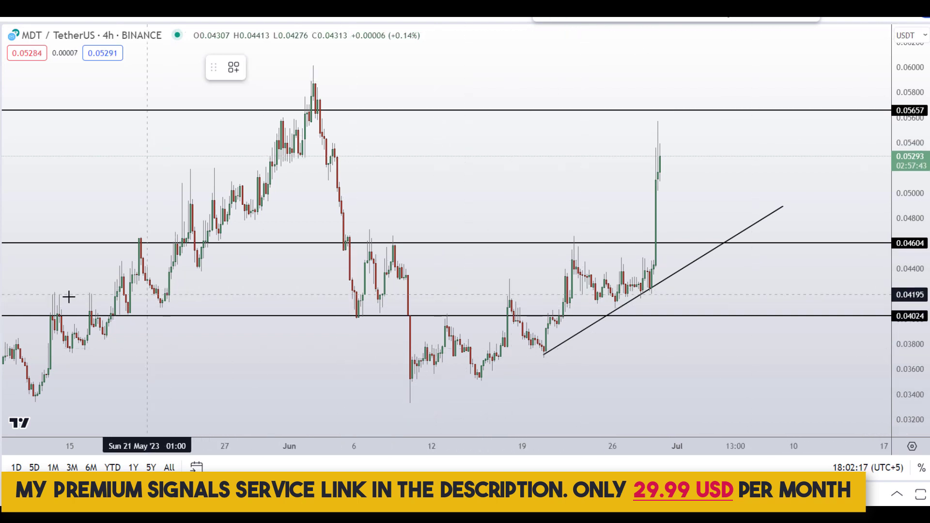
{"action": "mouse_move", "coordinate": [47, 296]}
{"action": "left_mouse_down"}
{"action": "mouse_move", "coordinate": [162, 315]}
{"action": "mouse_move", "coordinate": [60, 297]}
{"action": "left_mouse_up"}
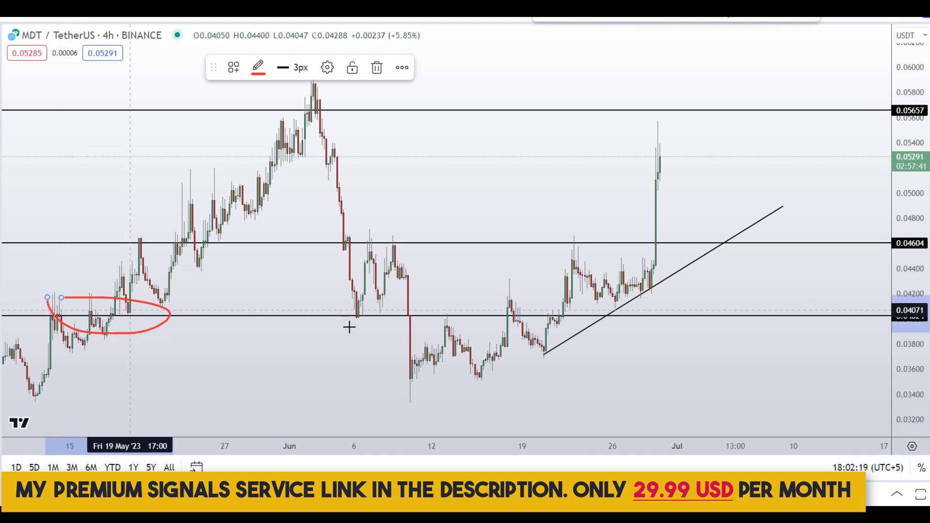
{"action": "mouse_move", "coordinate": [364, 296]}
{"action": "left_mouse_down"}
{"action": "mouse_move", "coordinate": [390, 305]}
{"action": "mouse_move", "coordinate": [356, 297]}
{"action": "left_mouse_up"}
{"action": "mouse_move", "coordinate": [451, 300]}
{"action": "left_mouse_down"}
{"action": "mouse_move", "coordinate": [436, 314]}
{"action": "mouse_move", "coordinate": [448, 301]}
{"action": "left_mouse_up"}
{"action": "mouse_move", "coordinate": [632, 299]}
{"action": "left_mouse_down"}
{"action": "mouse_move", "coordinate": [621, 305]}
{"action": "mouse_move", "coordinate": [647, 320]}
{"action": "mouse_move", "coordinate": [641, 299]}
{"action": "left_mouse_up"}
{"action": "mouse_move", "coordinate": [689, 269]}
{"action": "left_mouse_down"}
{"action": "mouse_move", "coordinate": [710, 321]}
{"action": "mouse_move", "coordinate": [752, 303]}
{"action": "left_mouse_up"}
{"action": "key", "text": "ctrl+z"}
{"action": "key", "text": "ctrl+z"}
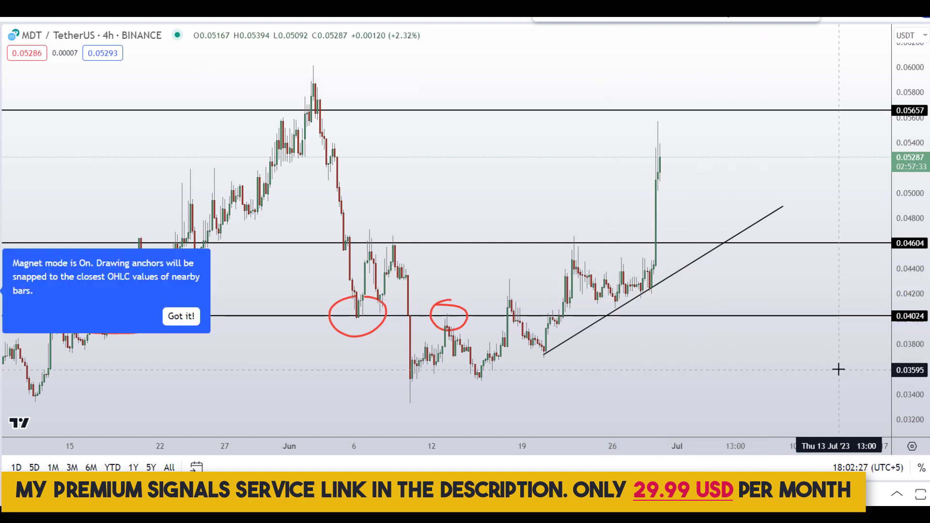
{"action": "key", "text": "ctrl+z"}
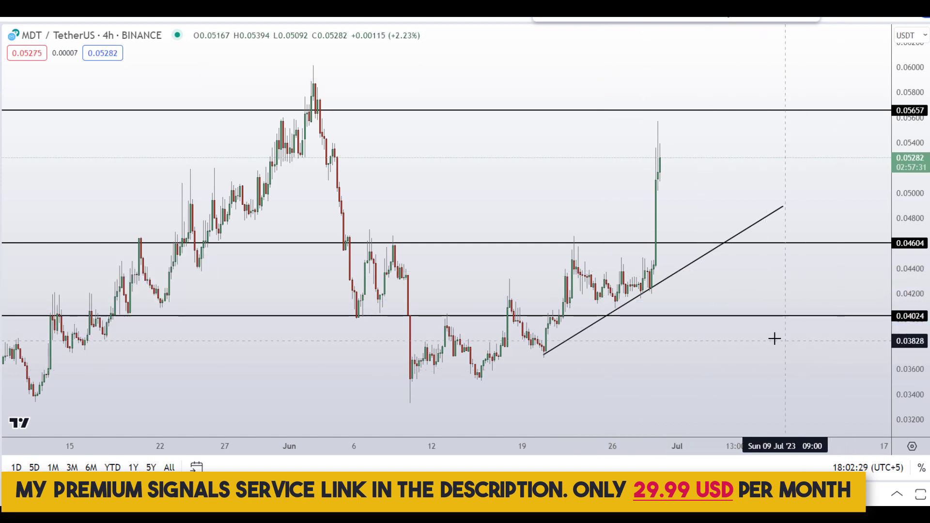
{"action": "scroll", "coordinate": [771, 338], "scroll_direction": "up", "scroll_amount": 2}
{"action": "mouse_move", "coordinate": [655, 225]}
{"action": "left_mouse_down"}
{"action": "mouse_move", "coordinate": [663, 245]}
{"action": "mouse_move", "coordinate": [723, 196]}
{"action": "left_mouse_up"}
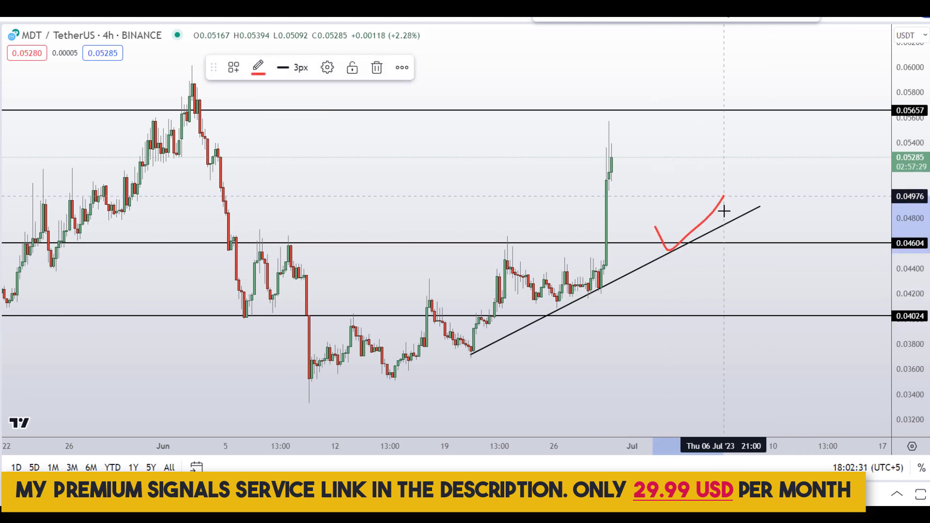
{"action": "mouse_move", "coordinate": [680, 291]}
{"action": "left_mouse_down"}
{"action": "mouse_move", "coordinate": [688, 315]}
{"action": "mouse_move", "coordinate": [743, 275]}
{"action": "left_mouse_up"}
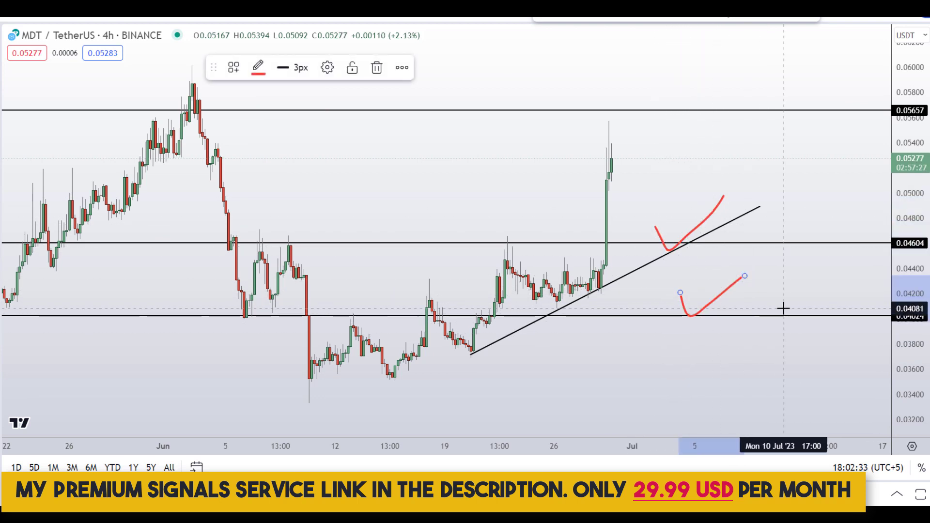
{"action": "key", "text": "Delete"}
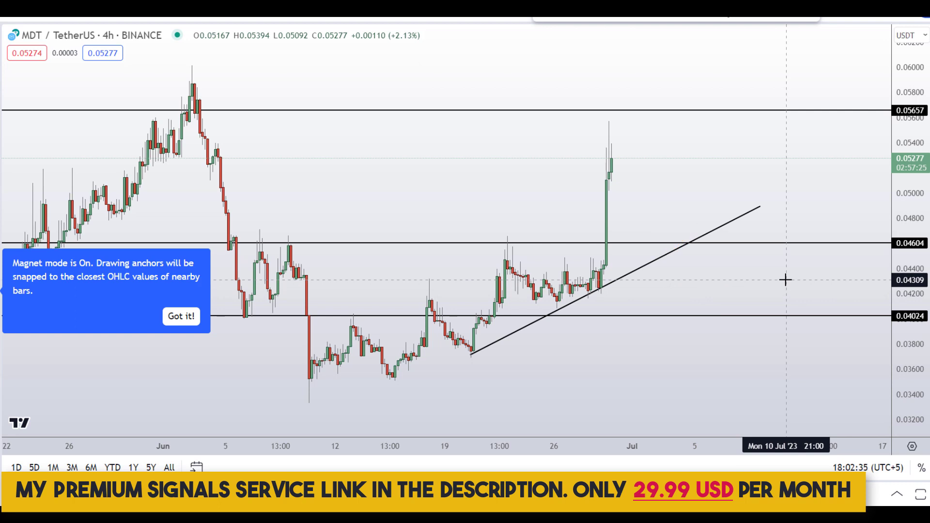
{"action": "scroll", "coordinate": [782, 278], "scroll_direction": "down", "scroll_amount": 2}
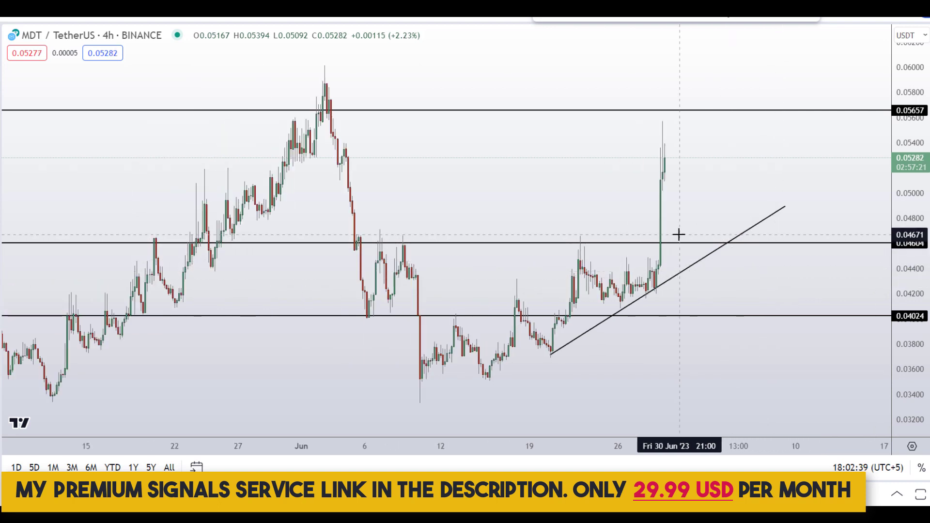
{"action": "left_click_drag", "start_coordinate": [681, 238], "coordinate": [742, 237]}
{"action": "left_click_drag", "start_coordinate": [711, 140], "coordinate": [771, 140]}
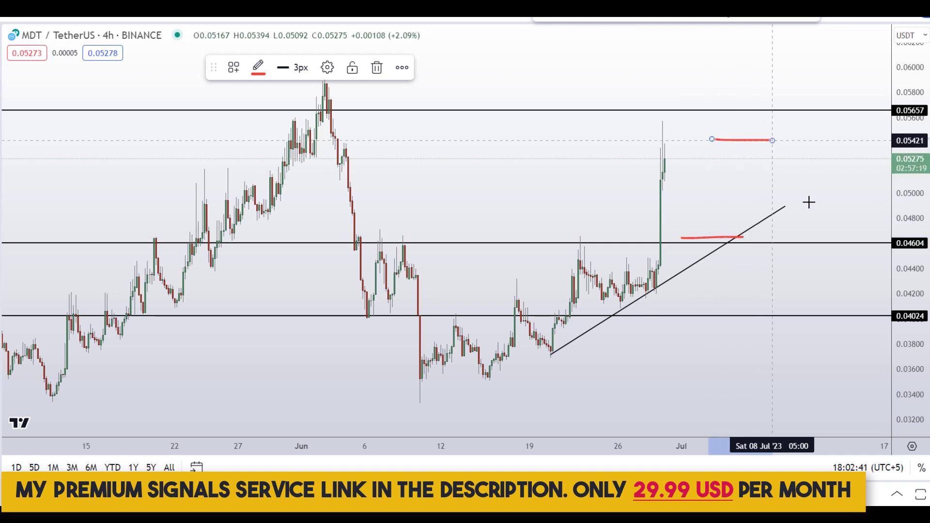
{"action": "key", "text": "ctrl+z"}
{"action": "key", "text": "ctrl+z"}
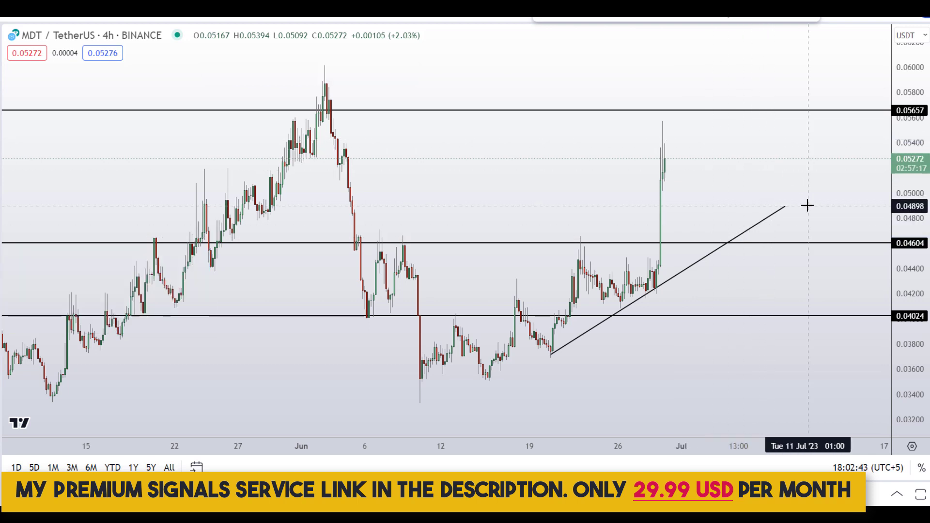
{"action": "scroll", "coordinate": [756, 239], "scroll_direction": "up", "scroll_amount": 2}
{"action": "scroll", "coordinate": [756, 239], "scroll_direction": "up", "scroll_amount": 1}
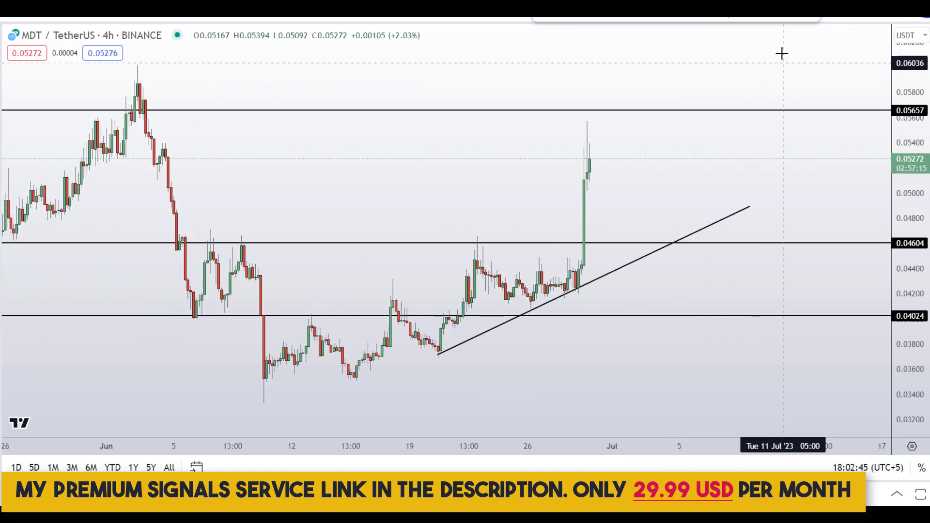
Measure price ranges 0.04604–0.05657, 0.04024–0.04604 and 0.04024–0.05657 with the Price Range tool
{"action": "left_click", "coordinate": [736, 19]}
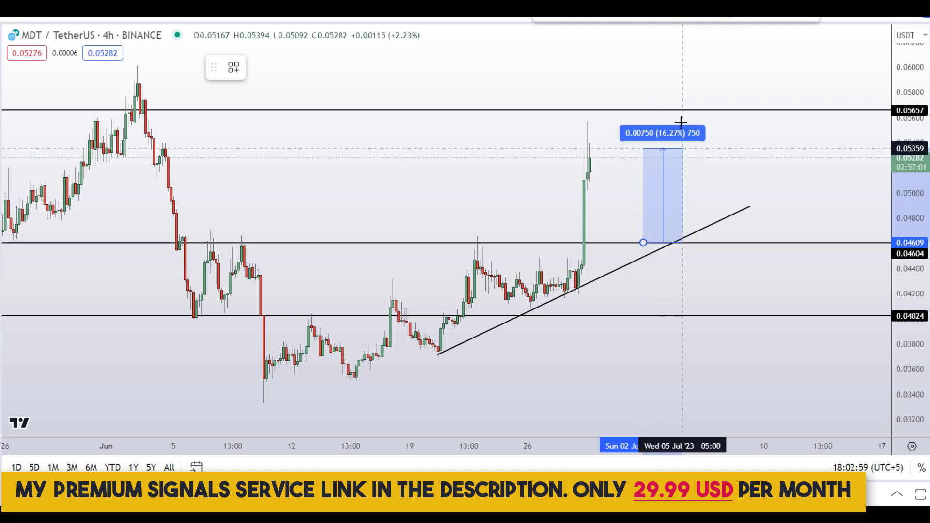
{"action": "left_click", "coordinate": [694, 112]}
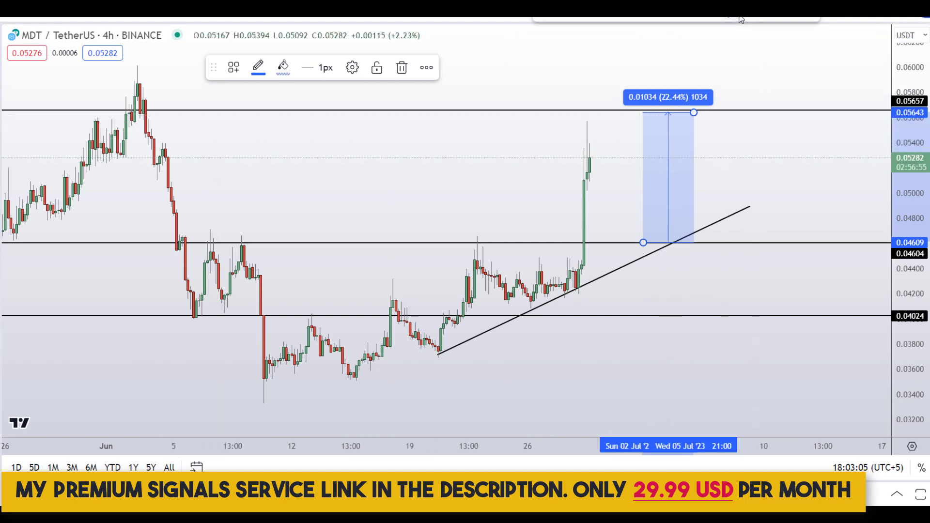
{"action": "left_click", "coordinate": [723, 206]}
{"action": "left_click", "coordinate": [727, 315]}
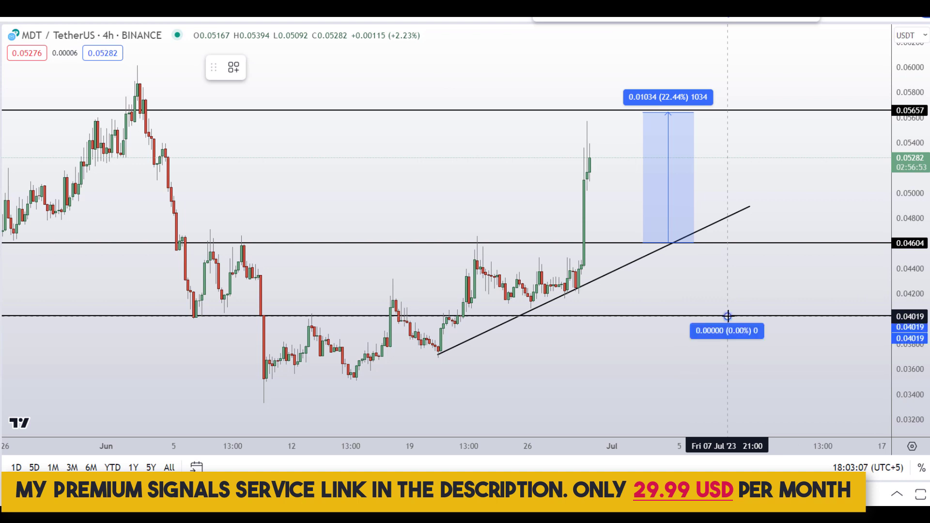
{"action": "left_click", "coordinate": [764, 245]}
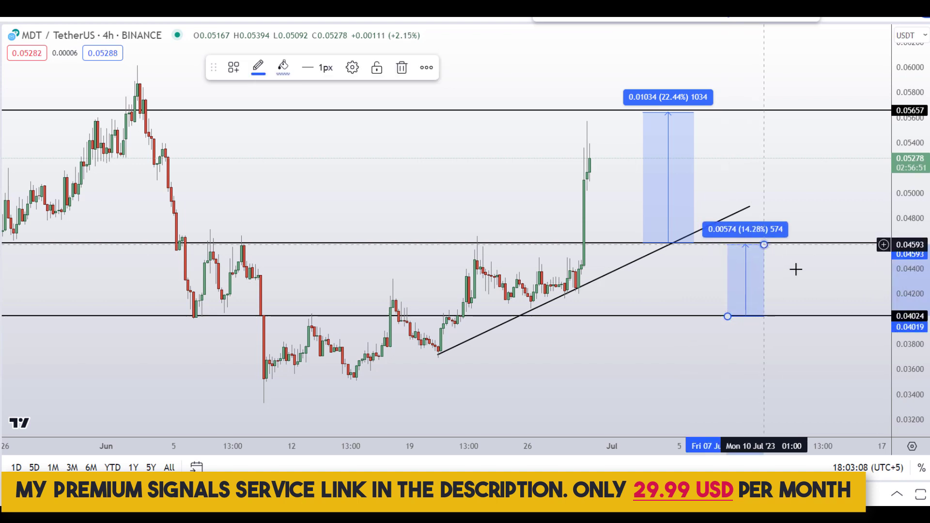
{"action": "left_click_drag", "start_coordinate": [794, 267], "coordinate": [614, 266]}
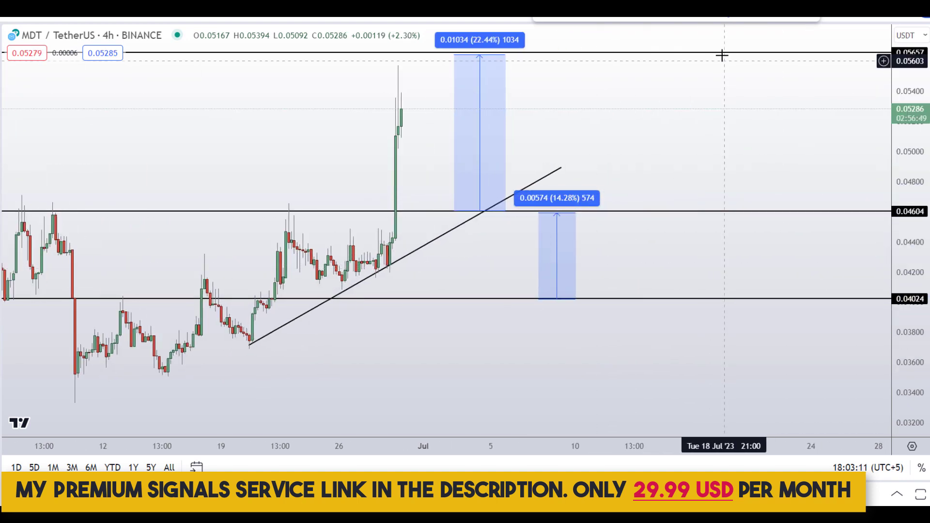
{"action": "left_click", "coordinate": [633, 297]}
{"action": "left_click", "coordinate": [647, 299]}
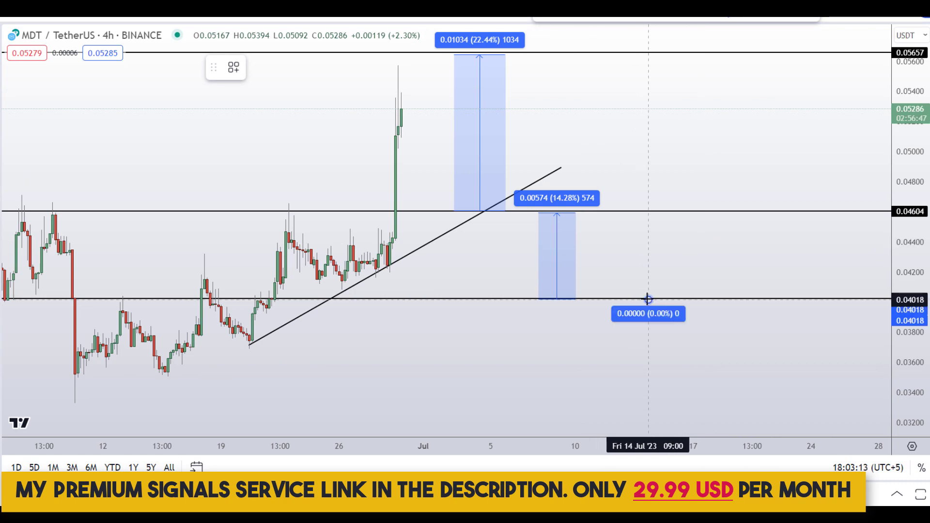
{"action": "left_click", "coordinate": [698, 52]}
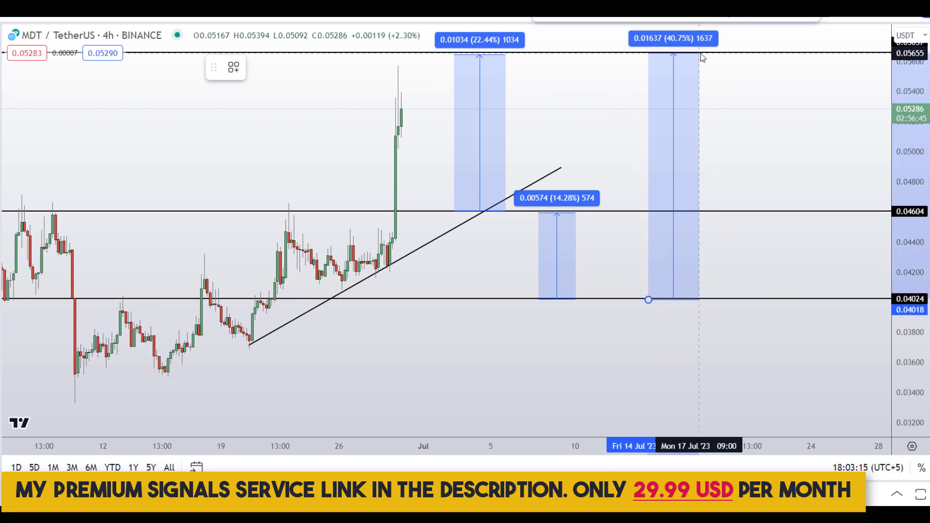
{"action": "scroll", "coordinate": [748, 275], "scroll_direction": "down", "scroll_amount": 3}
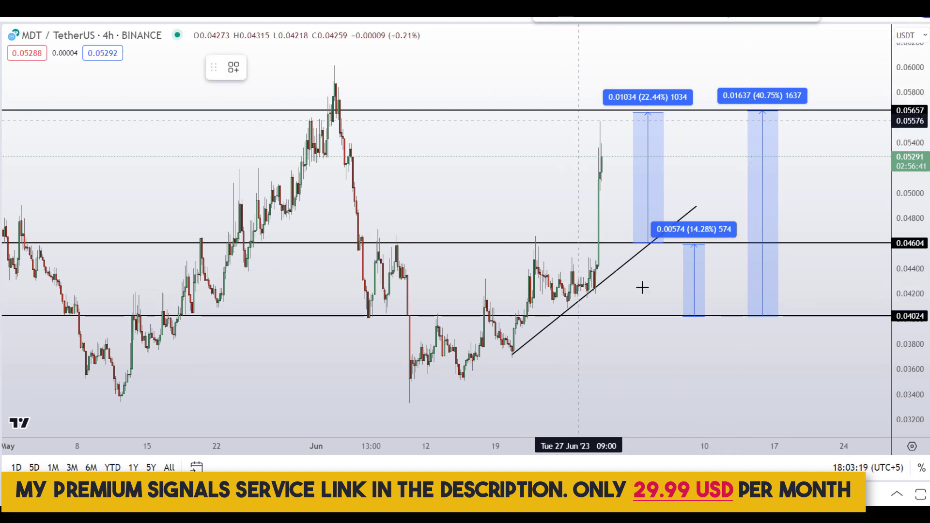
Sketch a red check mark and X near the trendline and 0.05657, then undo them
{"action": "left_click_drag", "start_coordinate": [620, 240], "coordinate": [665, 223]}
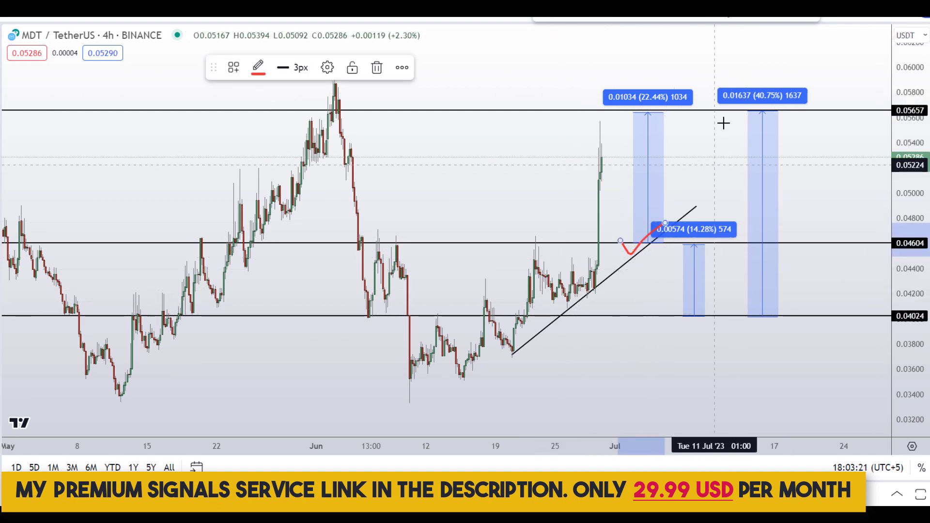
{"action": "mouse_move", "coordinate": [731, 111]}
{"action": "left_mouse_down"}
{"action": "mouse_move", "coordinate": [706, 124]}
{"action": "mouse_move", "coordinate": [722, 137]}
{"action": "left_mouse_up"}
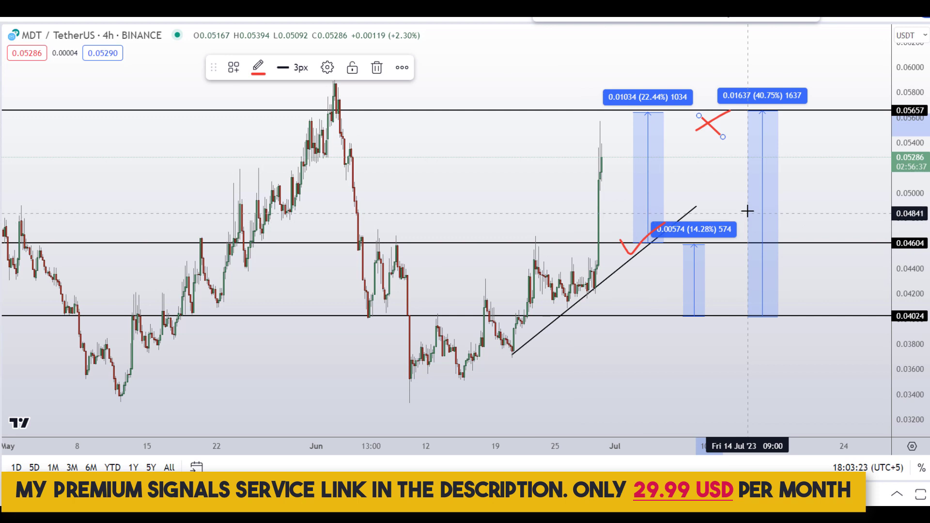
{"action": "key", "text": "ctrl+z"}
{"action": "key", "text": "ctrl+z"}
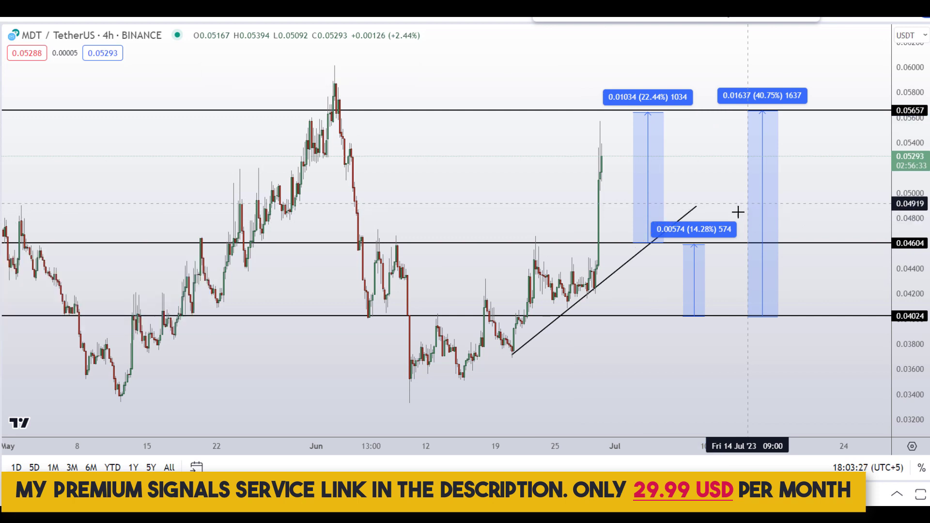
{"action": "scroll", "coordinate": [678, 160], "scroll_direction": "down", "scroll_amount": 1}
{"action": "scroll", "coordinate": [630, 111], "scroll_direction": "up", "scroll_amount": 2}
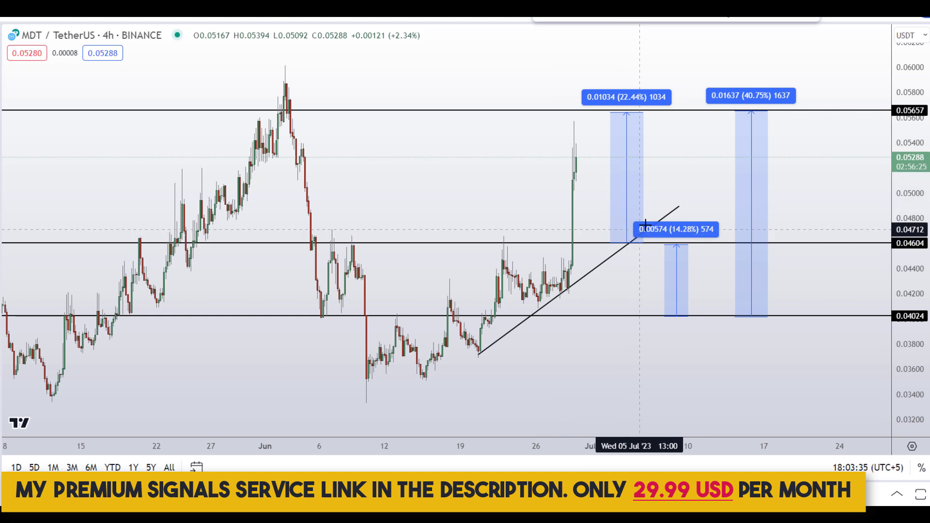
Loop the breakout and ranges in red, plus small loops around the 40.75% and 22.44% labels
{"action": "mouse_move", "coordinate": [606, 56]}
{"action": "left_mouse_down"}
{"action": "mouse_move", "coordinate": [531, 216]}
{"action": "mouse_move", "coordinate": [724, 302]}
{"action": "left_mouse_up"}
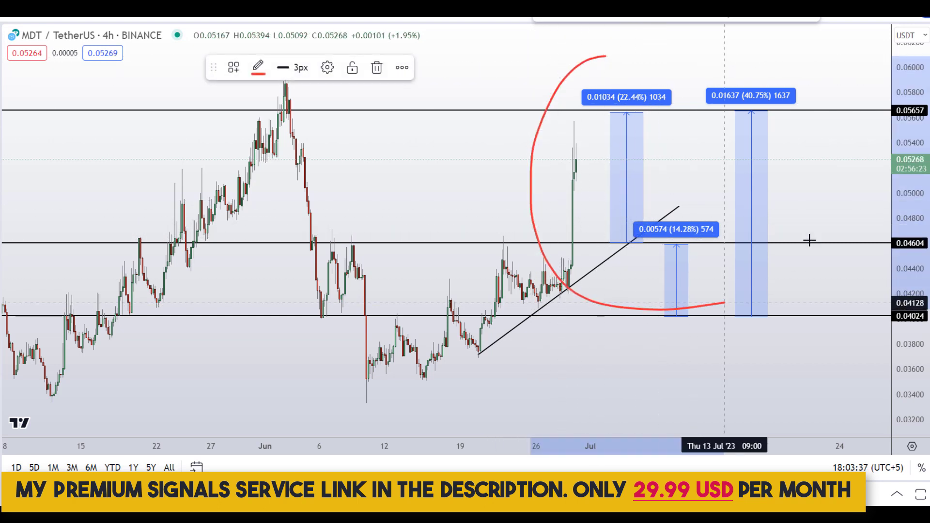
{"action": "mouse_move", "coordinate": [809, 241]}
{"action": "left_mouse_down"}
{"action": "mouse_move", "coordinate": [814, 72]}
{"action": "mouse_move", "coordinate": [678, 42]}
{"action": "mouse_move", "coordinate": [592, 46]}
{"action": "mouse_move", "coordinate": [570, 76]}
{"action": "left_mouse_up"}
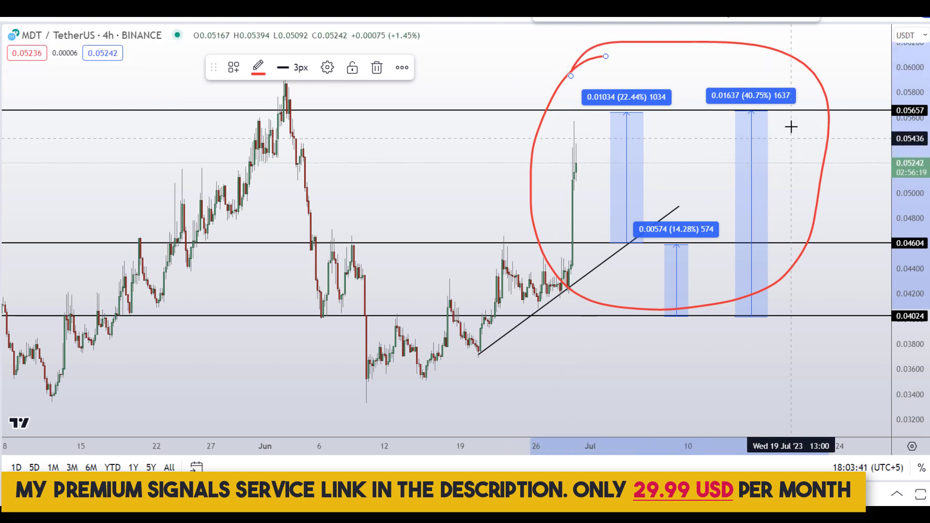
{"action": "mouse_move", "coordinate": [768, 79]}
{"action": "left_mouse_down"}
{"action": "mouse_move", "coordinate": [719, 97]}
{"action": "mouse_move", "coordinate": [794, 82]}
{"action": "mouse_move", "coordinate": [732, 72]}
{"action": "mouse_move", "coordinate": [741, 63]}
{"action": "left_mouse_up"}
{"action": "mouse_move", "coordinate": [636, 73]}
{"action": "left_mouse_down"}
{"action": "mouse_move", "coordinate": [596, 87]}
{"action": "mouse_move", "coordinate": [668, 79]}
{"action": "left_mouse_up"}
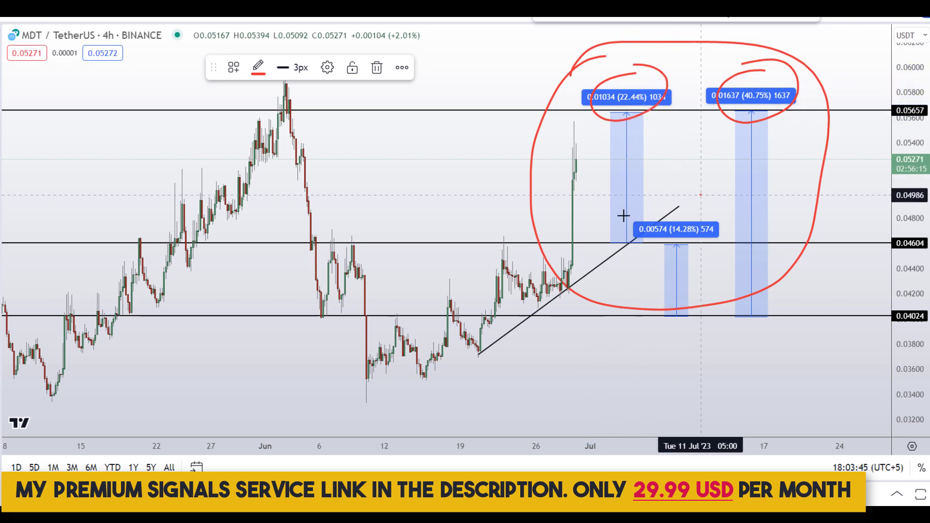
{"action": "key", "text": "ctrl"}
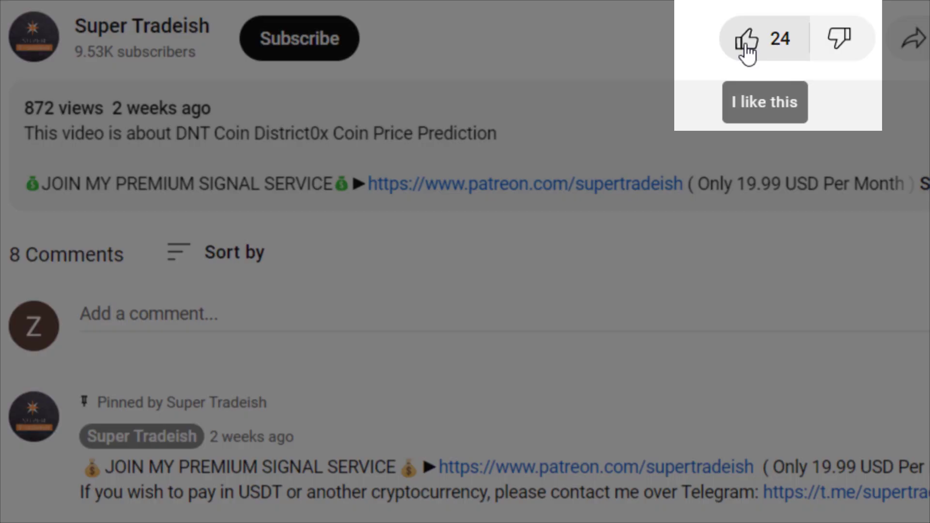
Like the video, subscribe to the channel and set notifications to All
{"action": "left_click", "coordinate": [744, 40]}
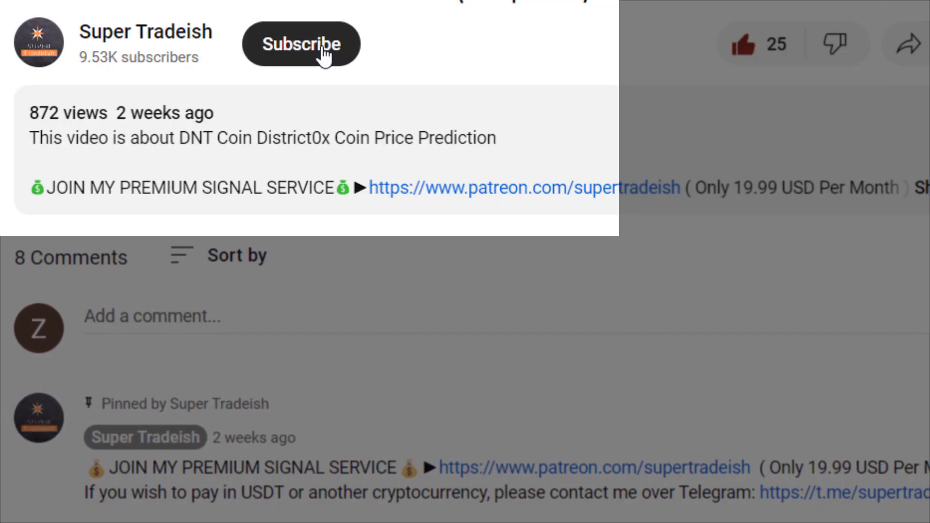
{"action": "left_click", "coordinate": [322, 49]}
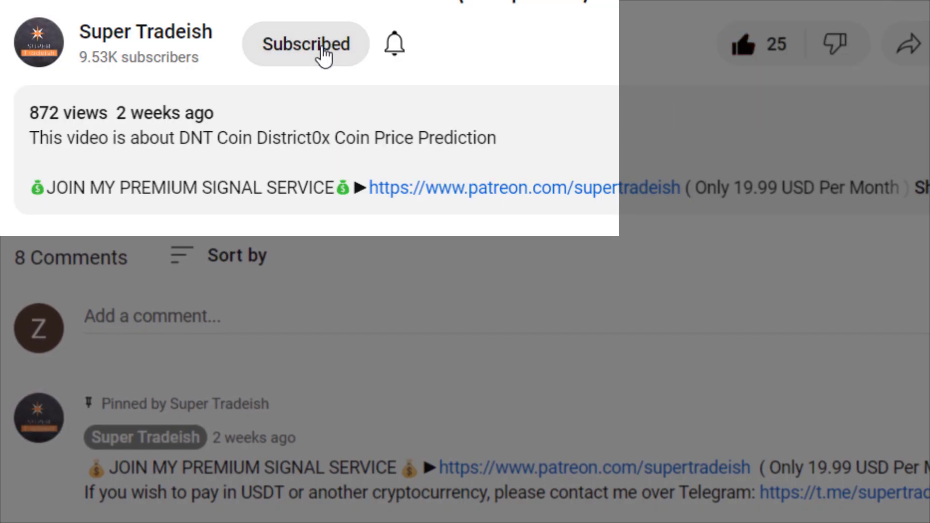
{"action": "left_click", "coordinate": [394, 47]}
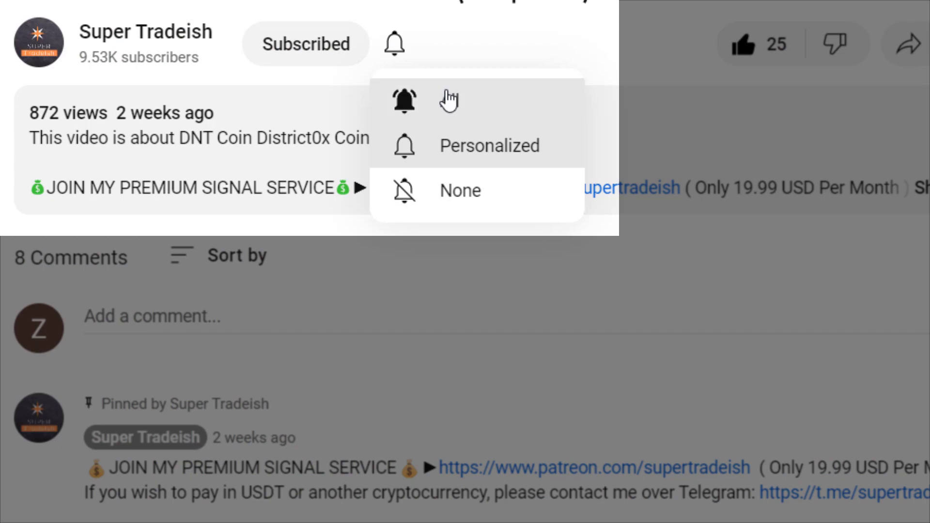
{"action": "left_click", "coordinate": [478, 102]}
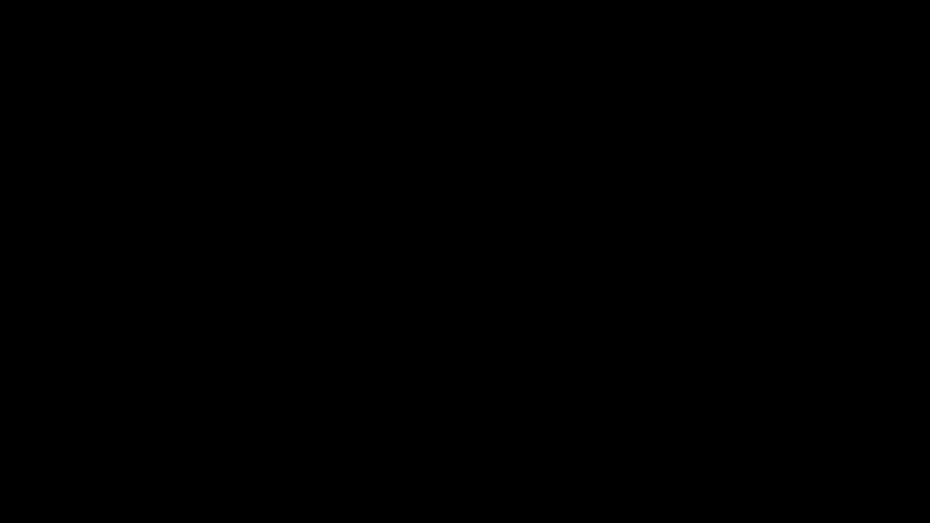